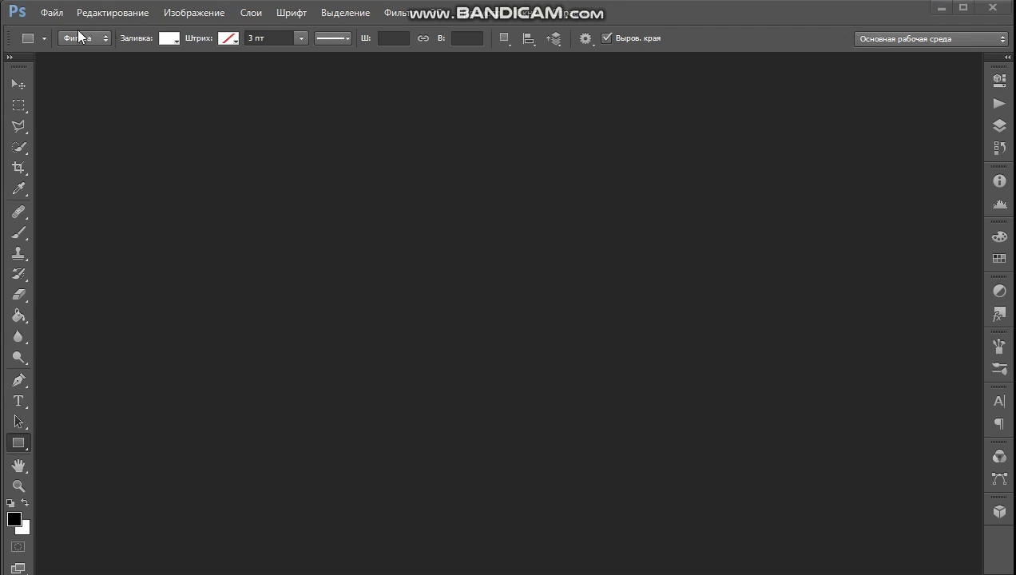
# Create a new white 1280×720 px, 72 ppi RGB document named prev.
pyautogui.click(56, 19)
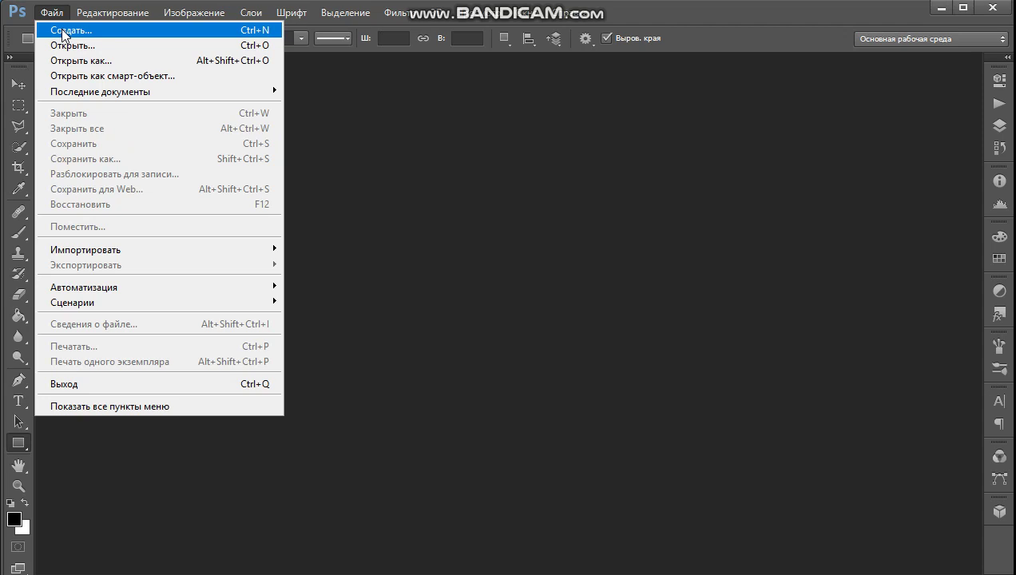
pyautogui.click(63, 32)
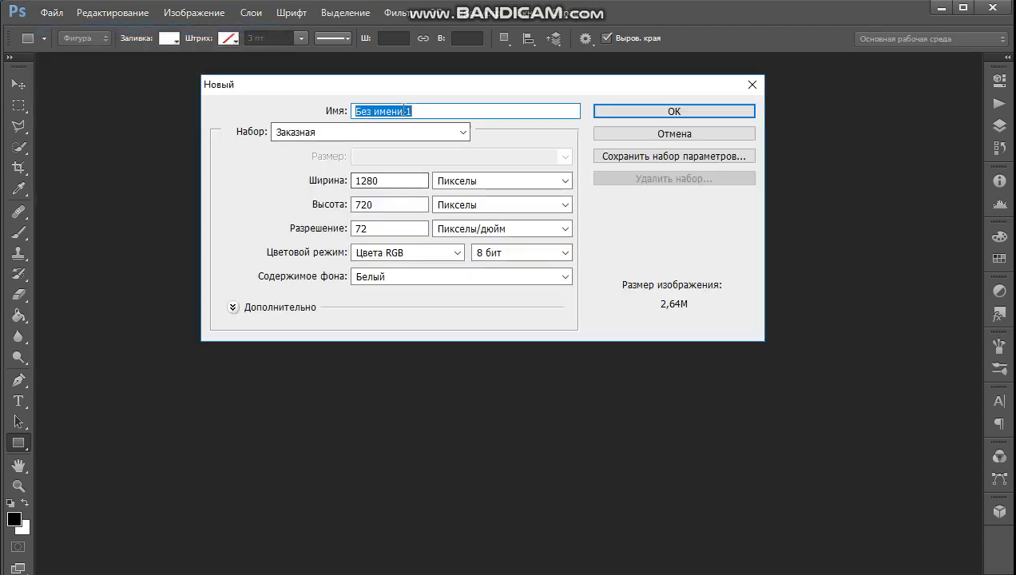
pyautogui.click(431, 107)
pyautogui.write('prev')
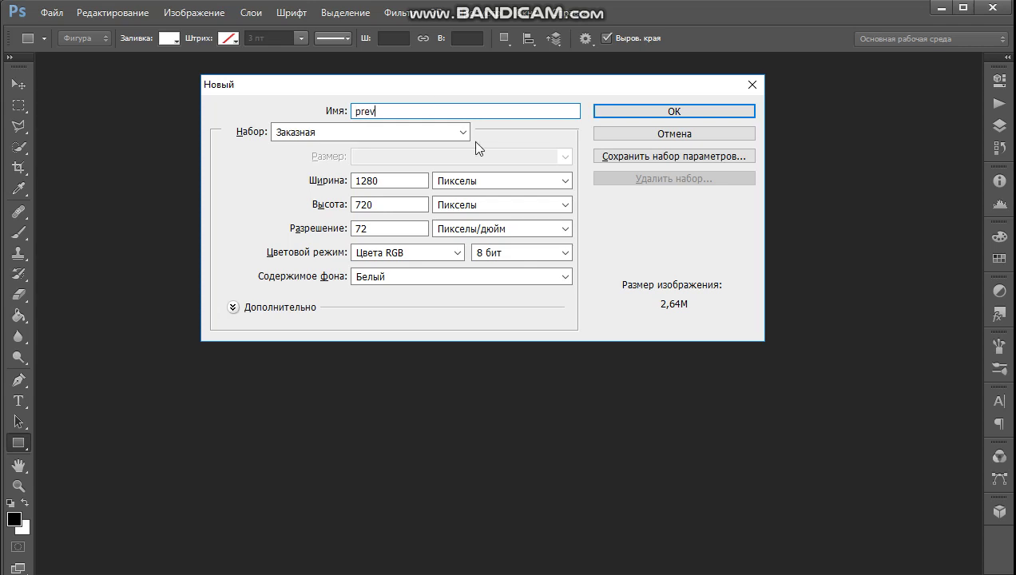
pyautogui.click(651, 112)
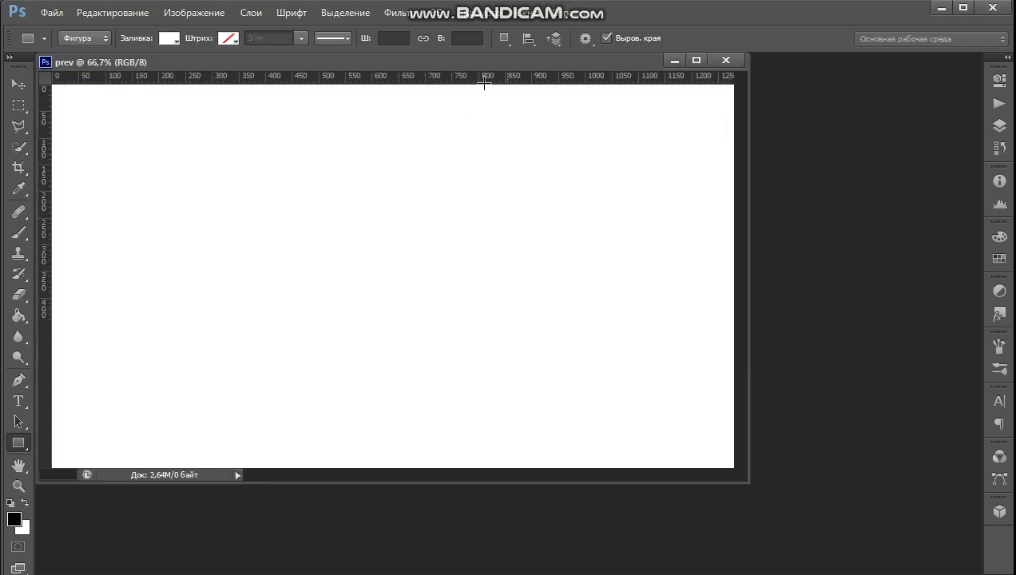
# Add an empty Слой 1 and delete the white Фон layer, leaving prev transparent.
pyautogui.moveTo(487, 63); pyautogui.dragTo(511, 58)
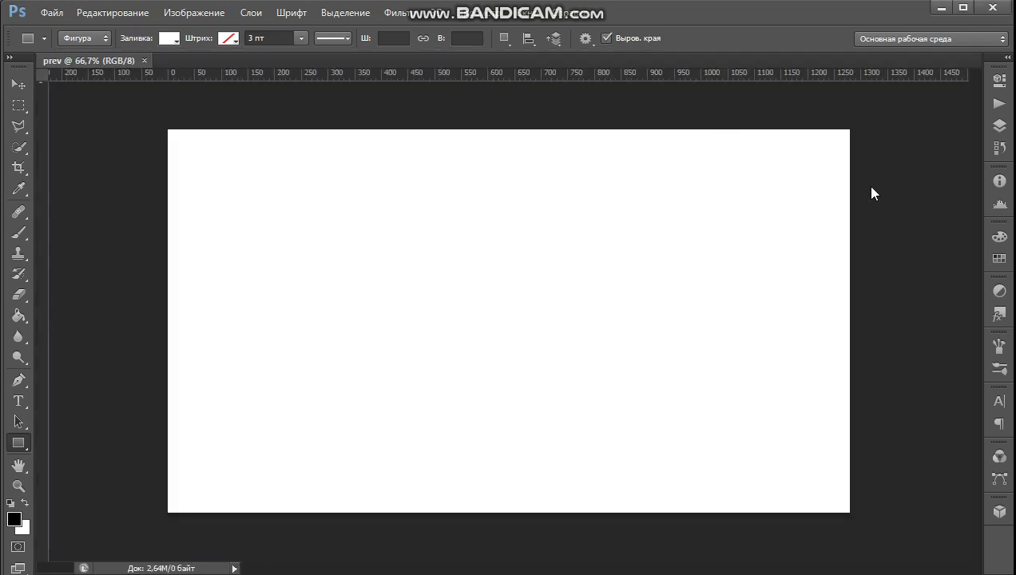
pyautogui.click(999, 125)
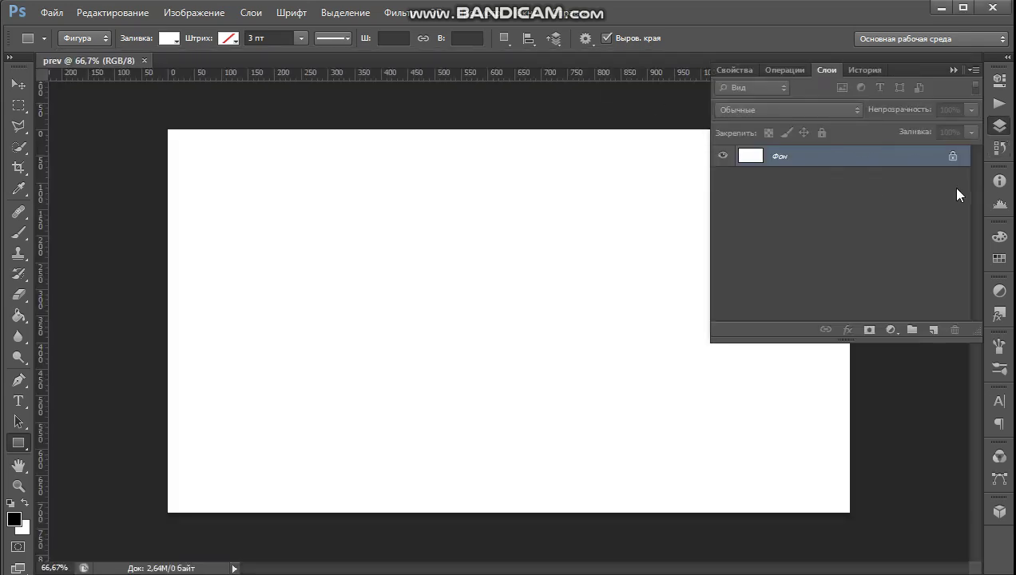
pyautogui.click(933, 330)
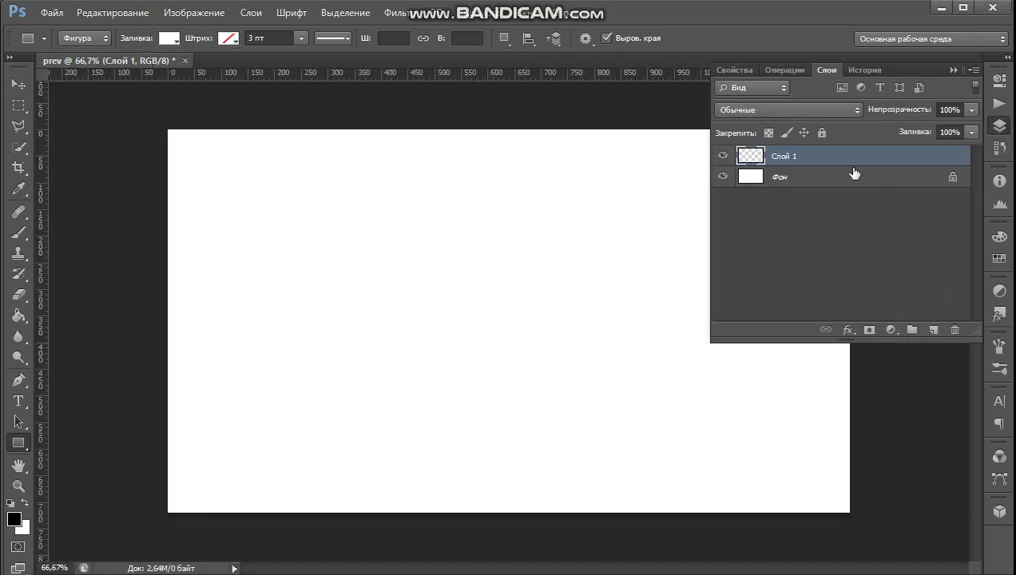
pyautogui.click(851, 182)
pyautogui.click(954, 329)
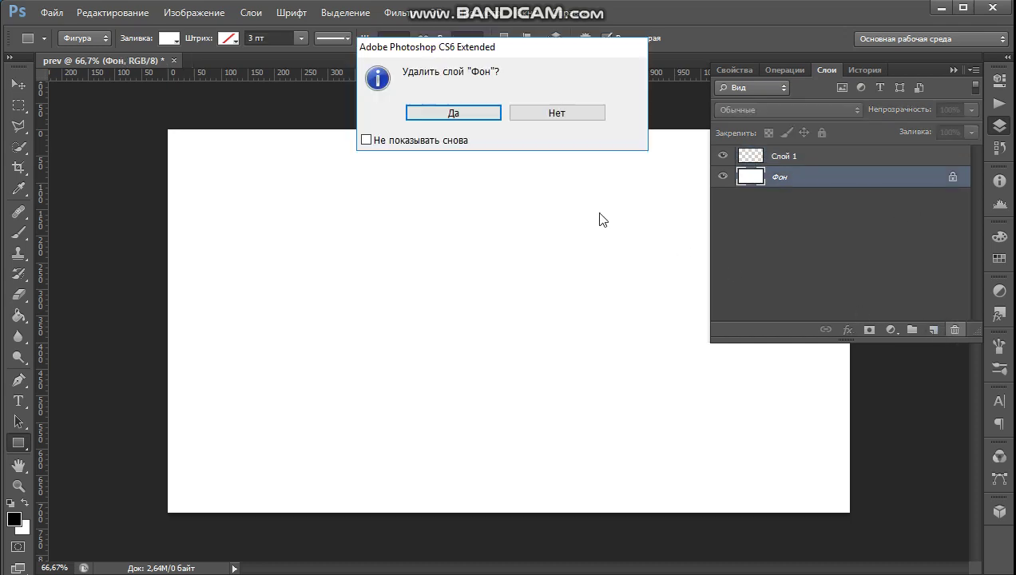
pyautogui.click(432, 112)
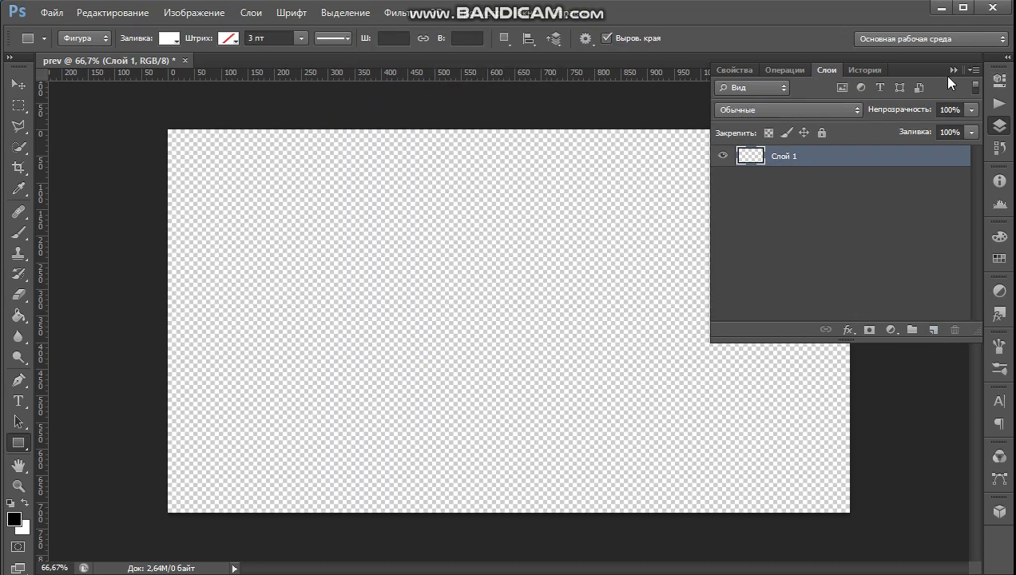
pyautogui.click(952, 70)
# Open img1.jpg beside the prev document.
pyautogui.click(51, 13)
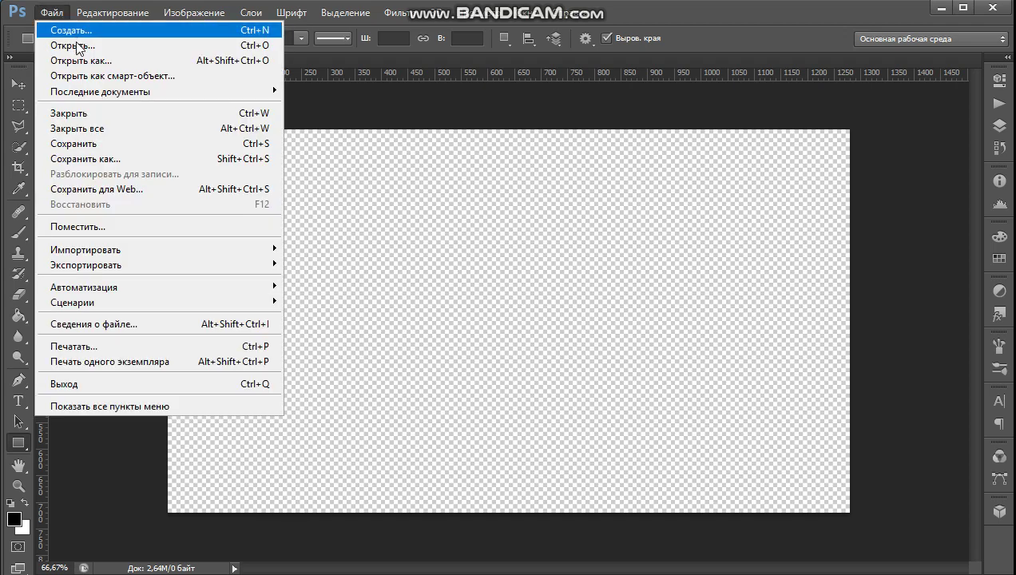
pyautogui.click(72, 44)
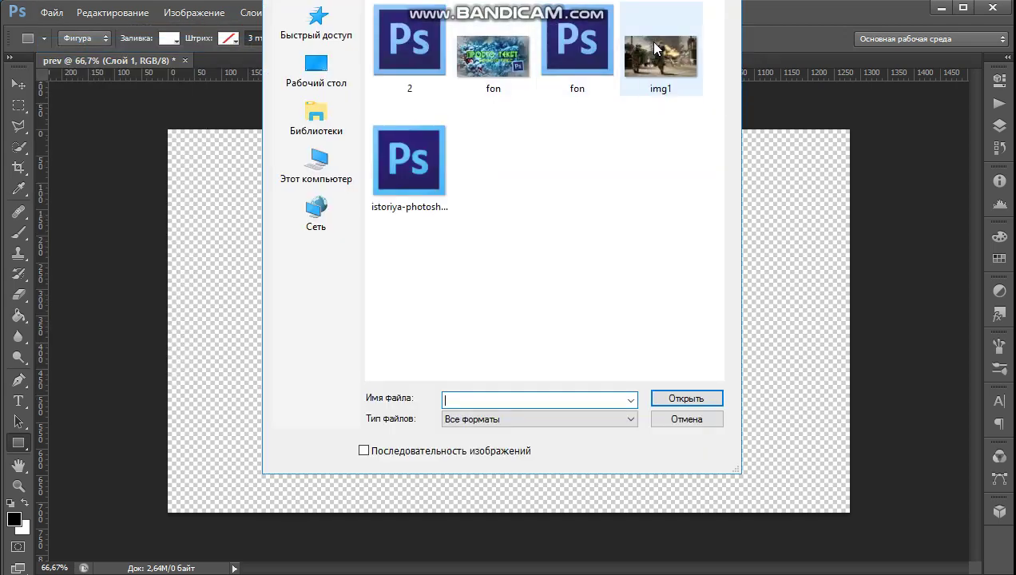
pyautogui.click(661, 52)
pyautogui.click(684, 399)
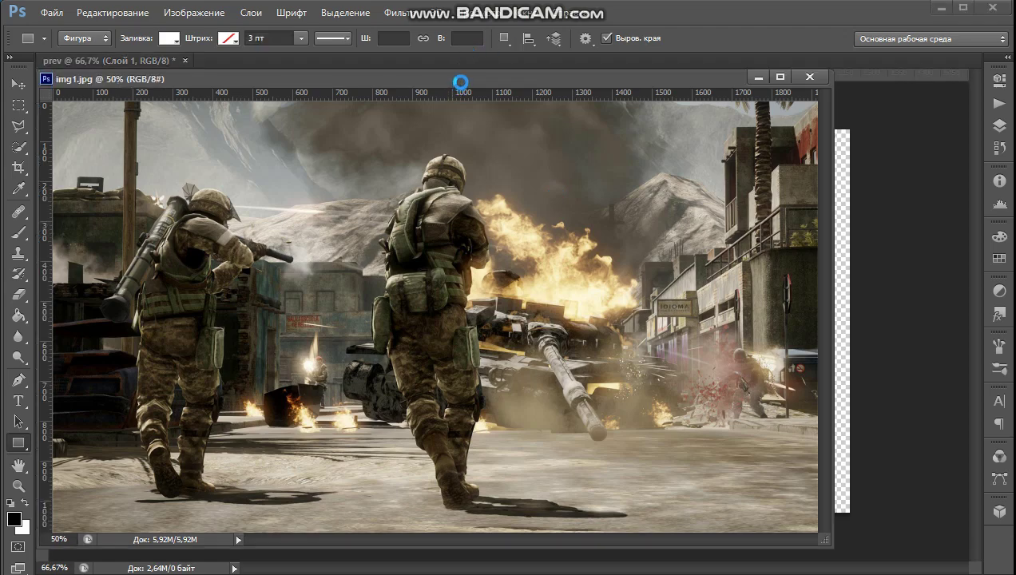
pyautogui.moveTo(485, 80); pyautogui.dragTo(575, 241)
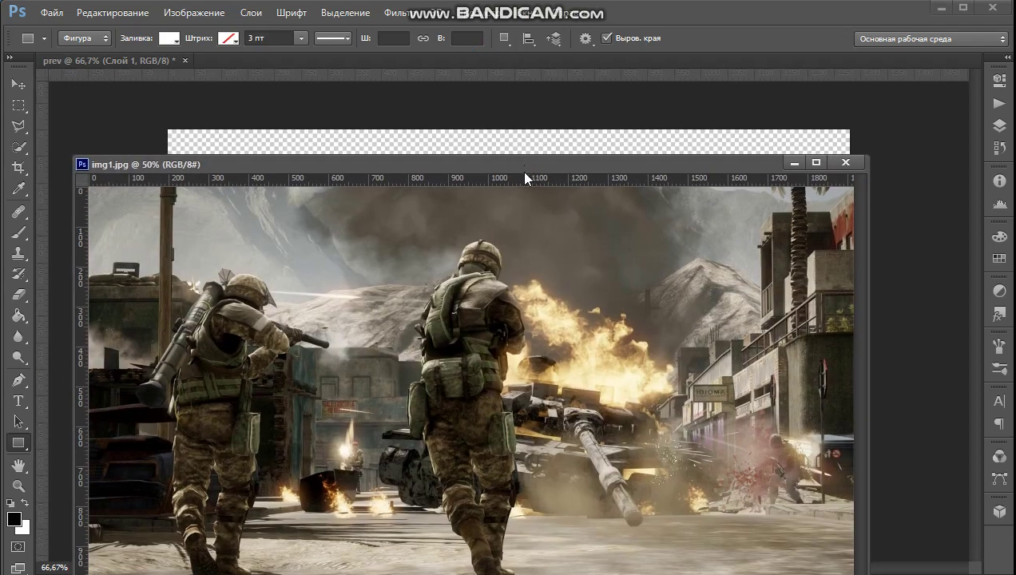
# Copy the whole img1 photo to a layer, drag it into prev, close img1 unsaved.
pyautogui.hotkey('ctrl', 'a')
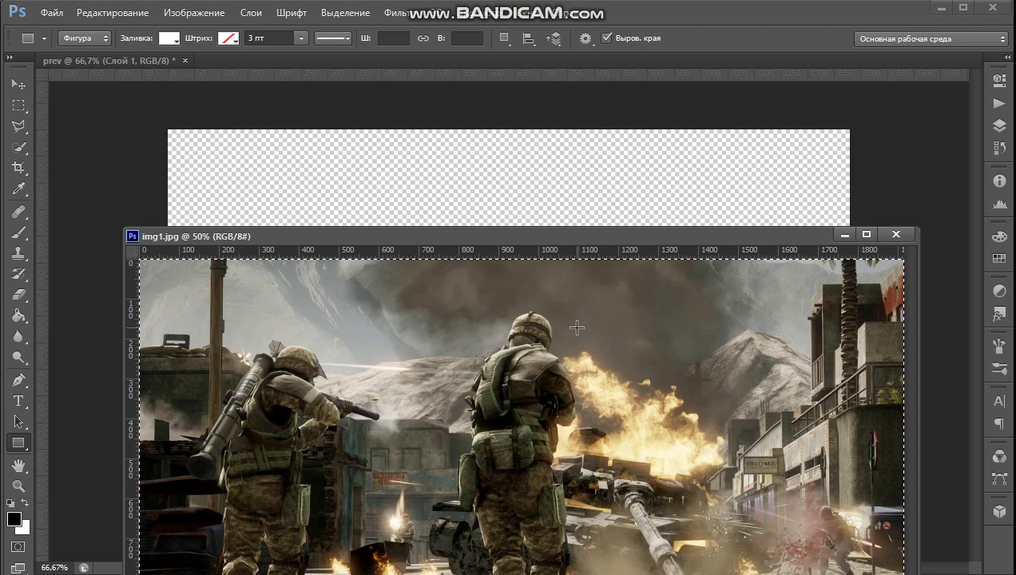
pyautogui.press('l')
pyautogui.rightClick(568, 342)
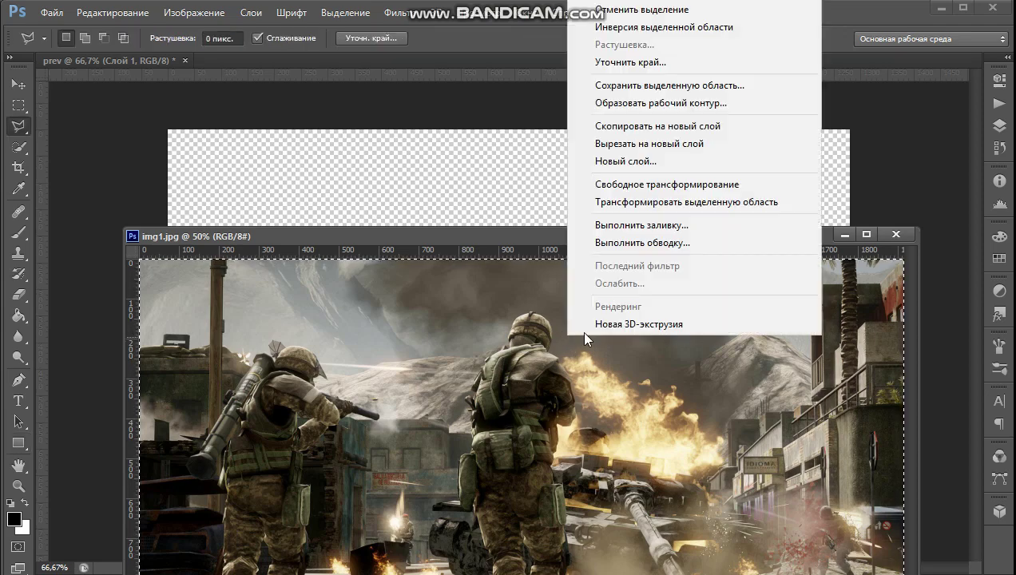
pyautogui.click(657, 132)
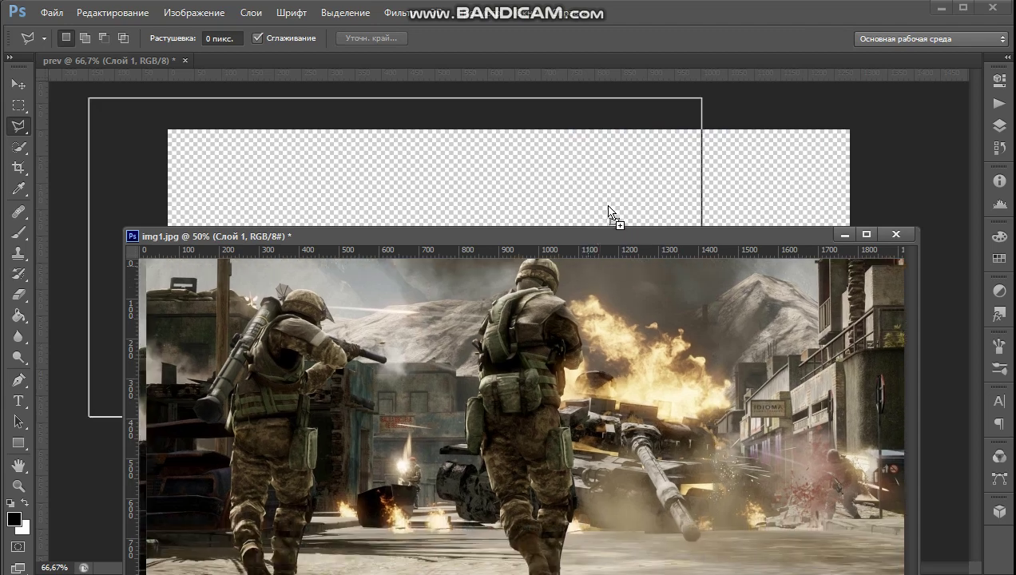
pyautogui.moveTo(588, 341); pyautogui.dragTo(639, 203)
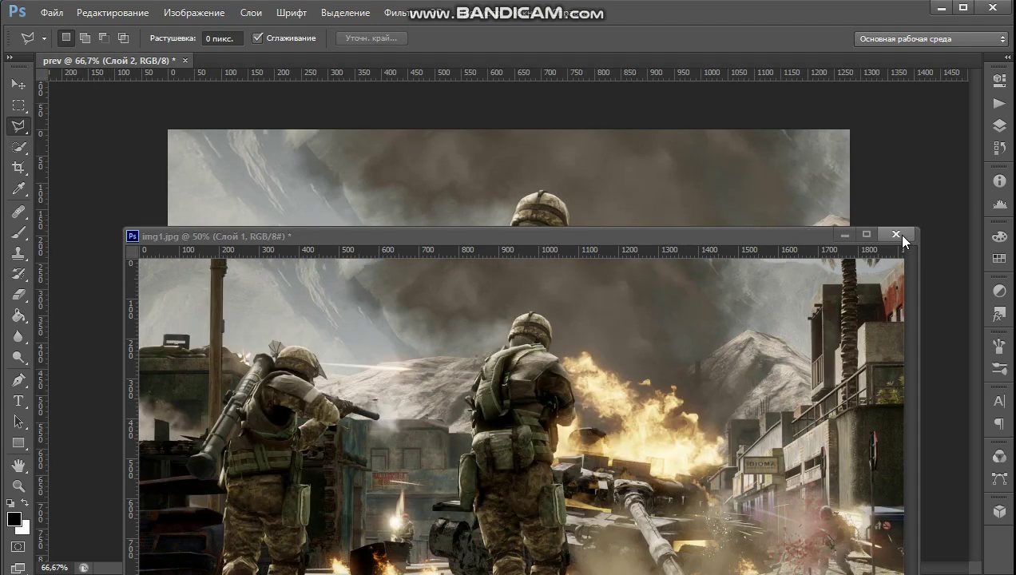
pyautogui.click(896, 234)
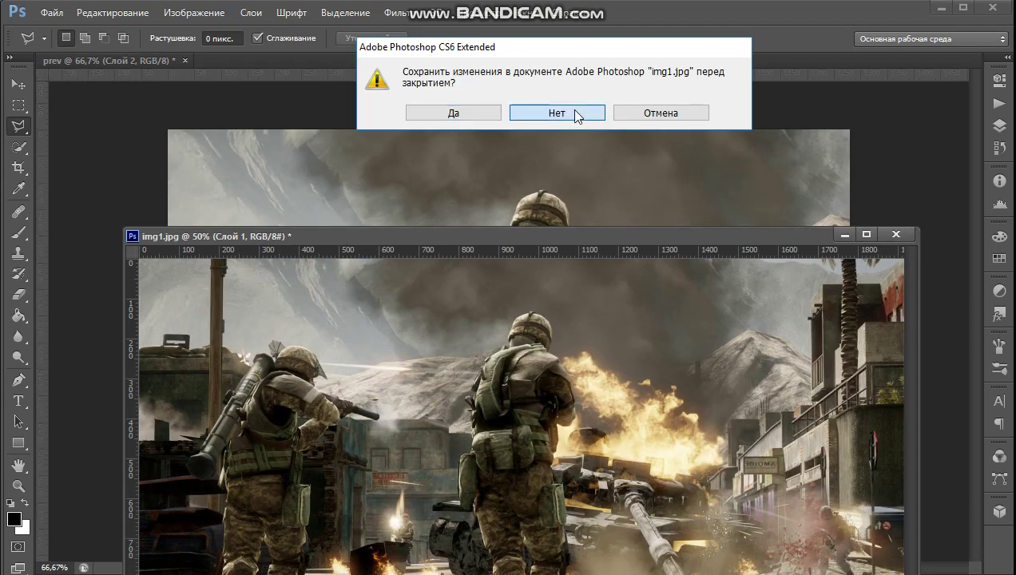
pyautogui.click(577, 116)
# Free-transform the photo layer, shrinking it and narrowing it toward the 1280 px canvas width.
pyautogui.scroll(-1, 522, 336)
pyautogui.scroll(-1, 522, 336)
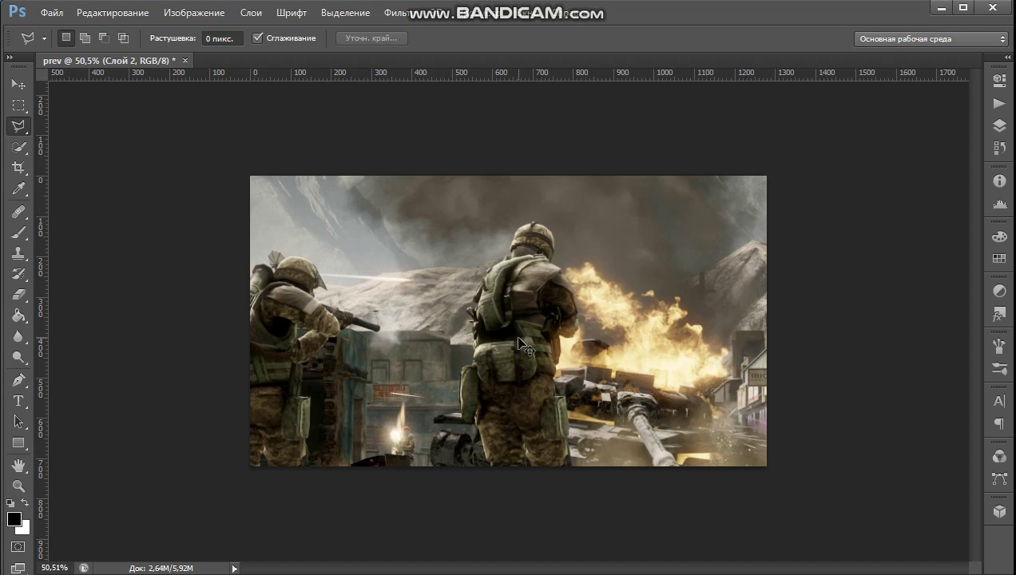
pyautogui.hotkey('ctrl', 't')
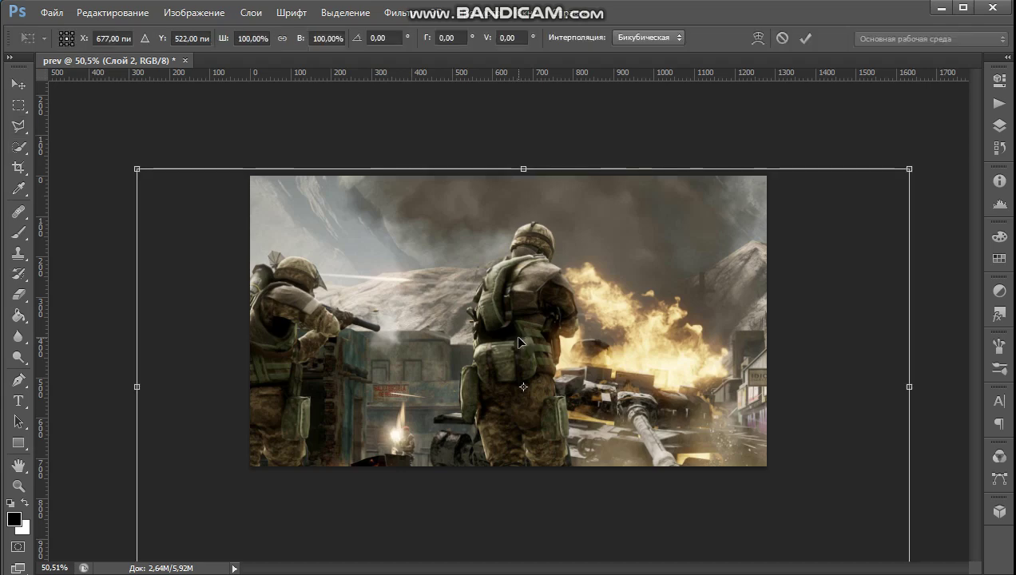
pyautogui.scroll(-1, 518, 341)
pyautogui.scroll(-1, 401, 444)
pyautogui.scroll(-1, 280, 495)
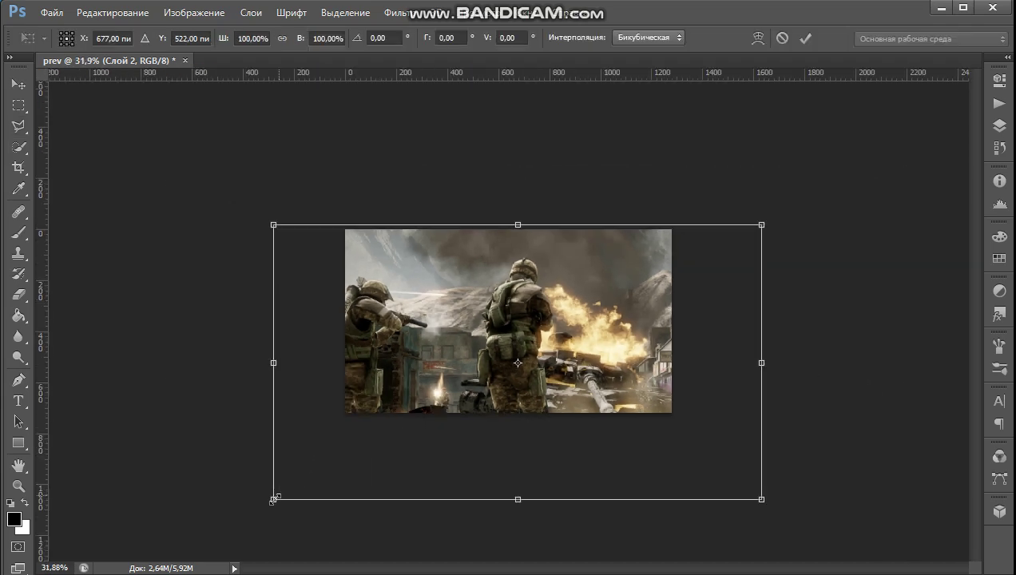
pyautogui.moveTo(297, 477); pyautogui.dragTo(341, 418)
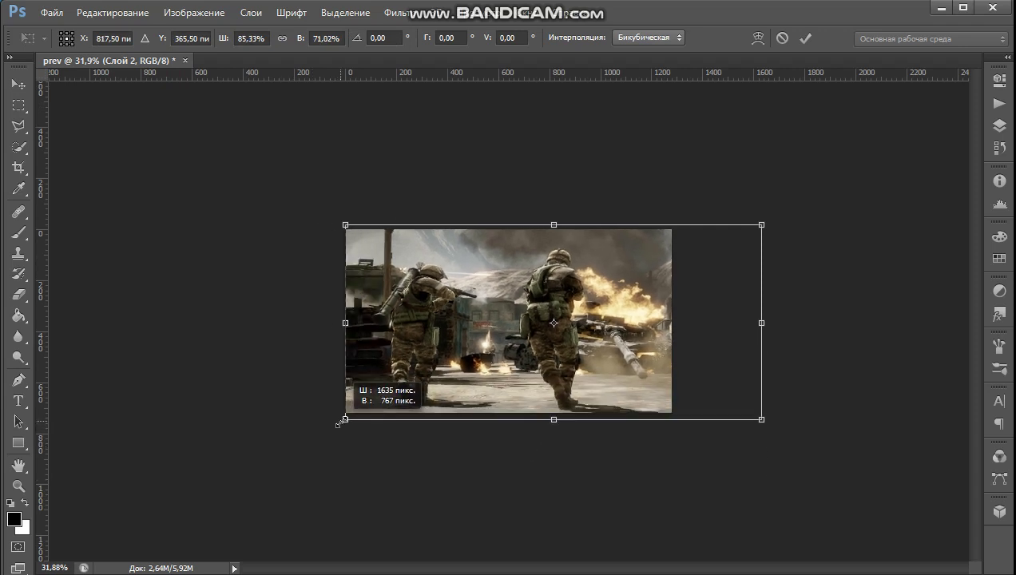
pyautogui.moveTo(762, 318); pyautogui.dragTo(673, 320)
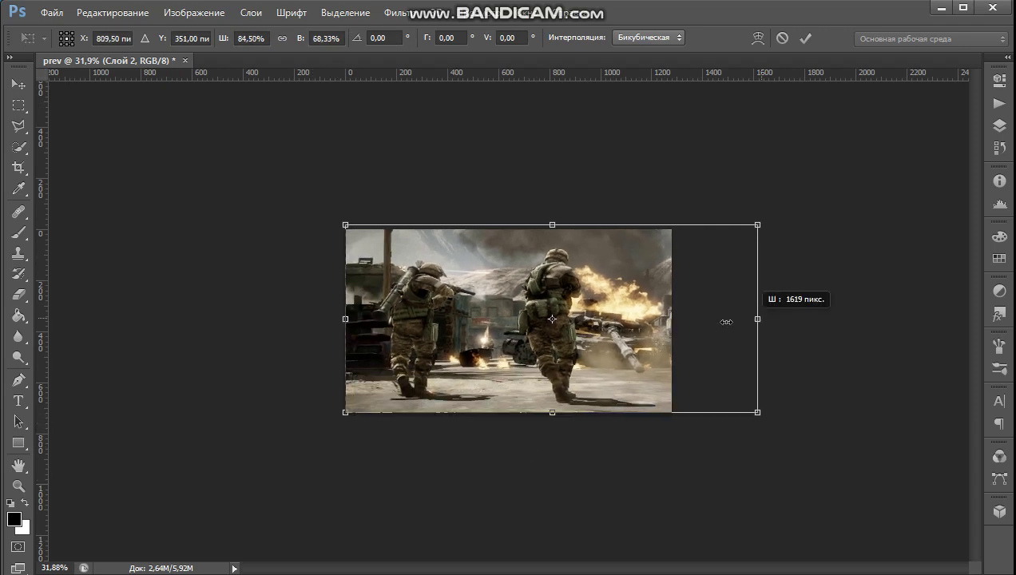
# Enlarge and shift the photo to fill the canvas at 81.32% × 85.09%, then apply.
pyautogui.scroll(1, 675, 339)
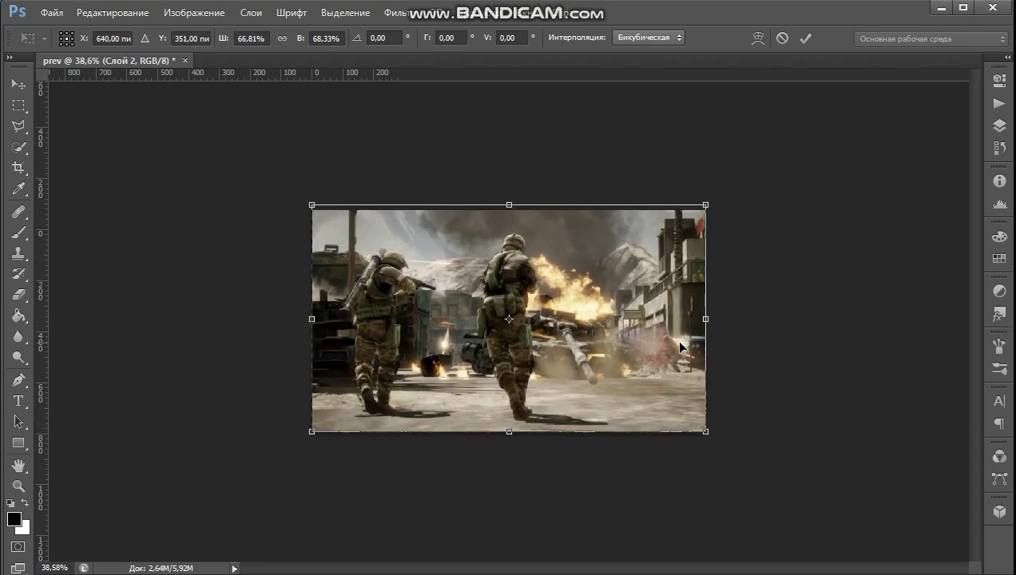
pyautogui.scroll(1, 676, 339)
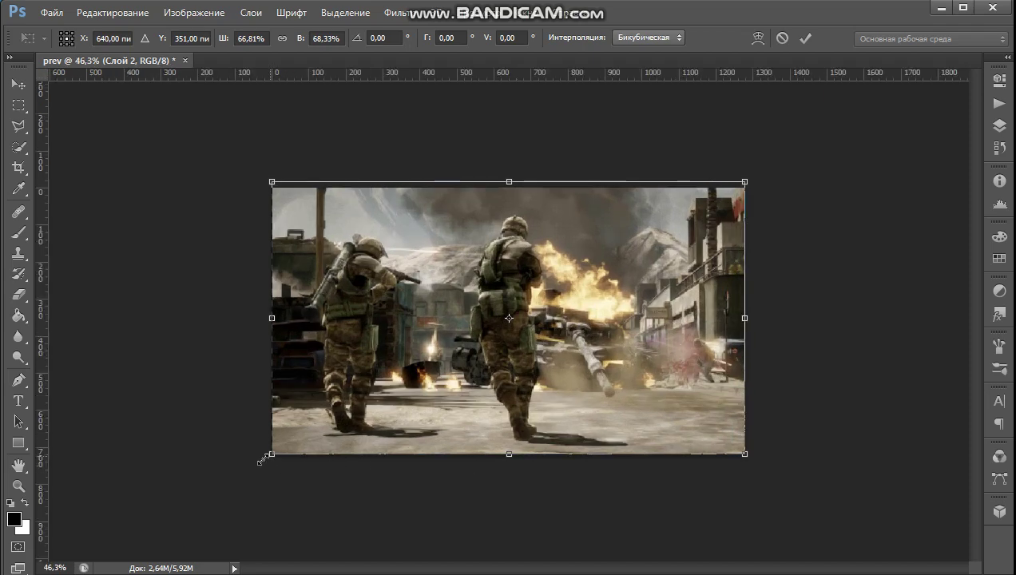
pyautogui.moveTo(263, 461); pyautogui.dragTo(168, 522)
pyautogui.moveTo(574, 372)
pyautogui.mouseDown()
pyautogui.moveTo(623, 377)
pyautogui.moveTo(617, 369)
pyautogui.mouseUp()
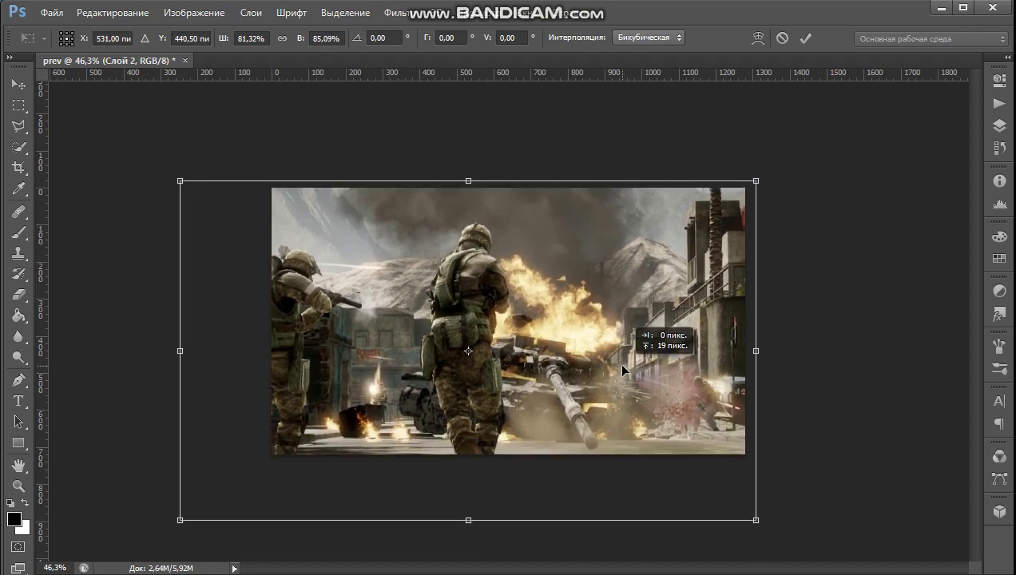
pyautogui.press('Return')
pyautogui.press('l')
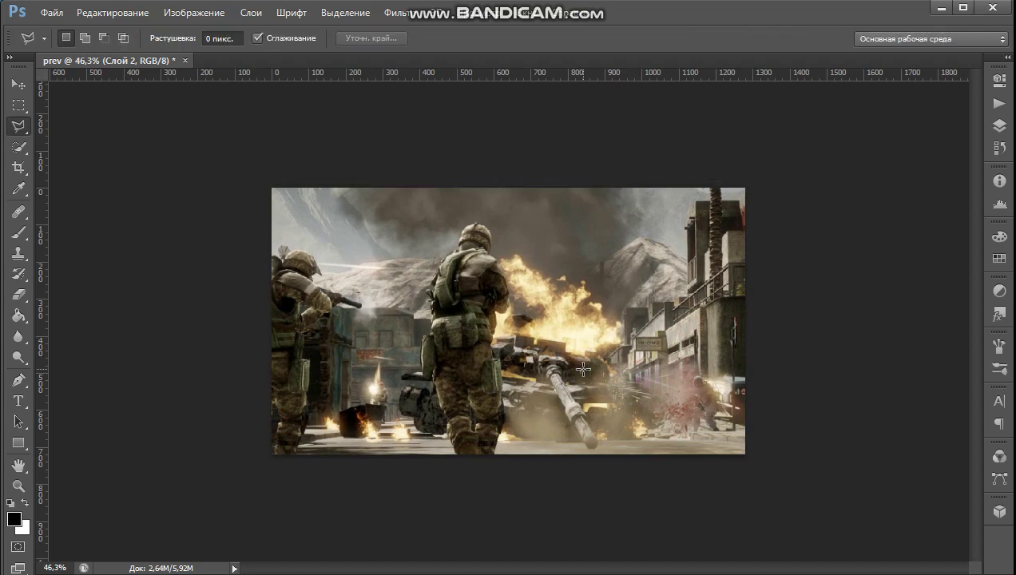
pyautogui.scroll(1, 583, 369)
pyautogui.scroll(1, 583, 369)
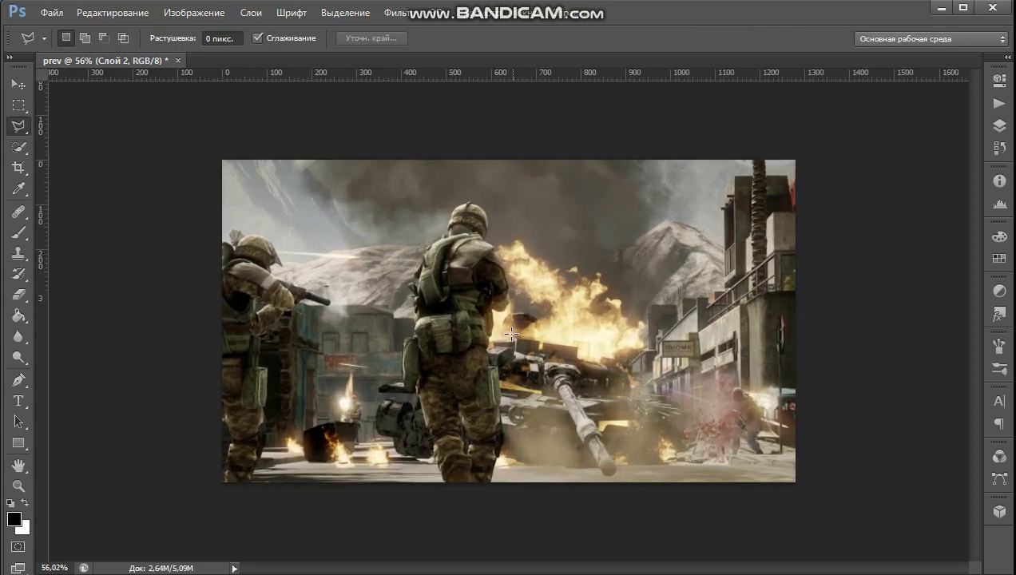
pyautogui.scroll(-2, 583, 369)
# Flatten the image into a single Фон background layer.
pyautogui.click(1000, 125)
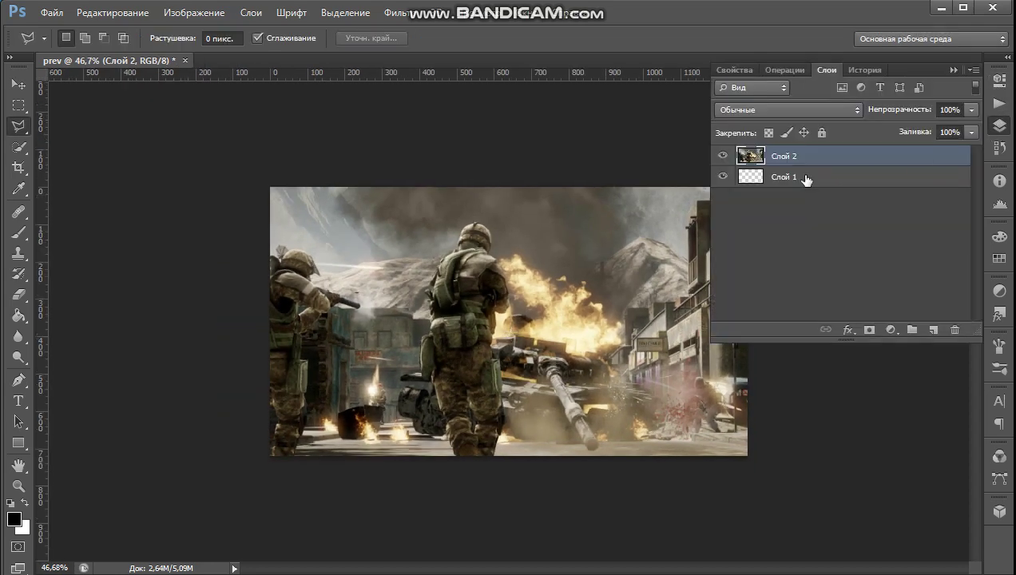
pyautogui.click(952, 70)
pyautogui.click(254, 12)
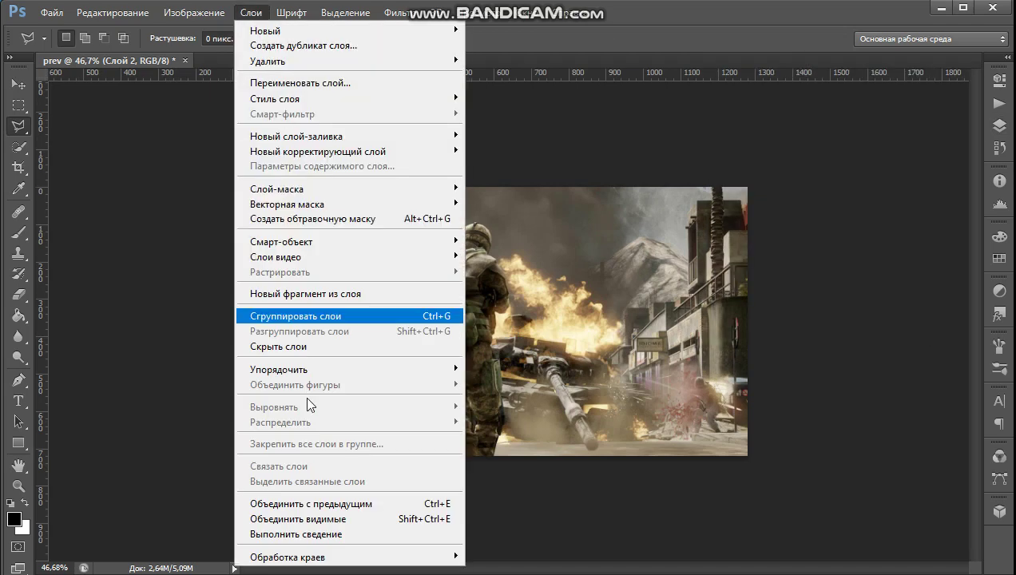
pyautogui.click(313, 534)
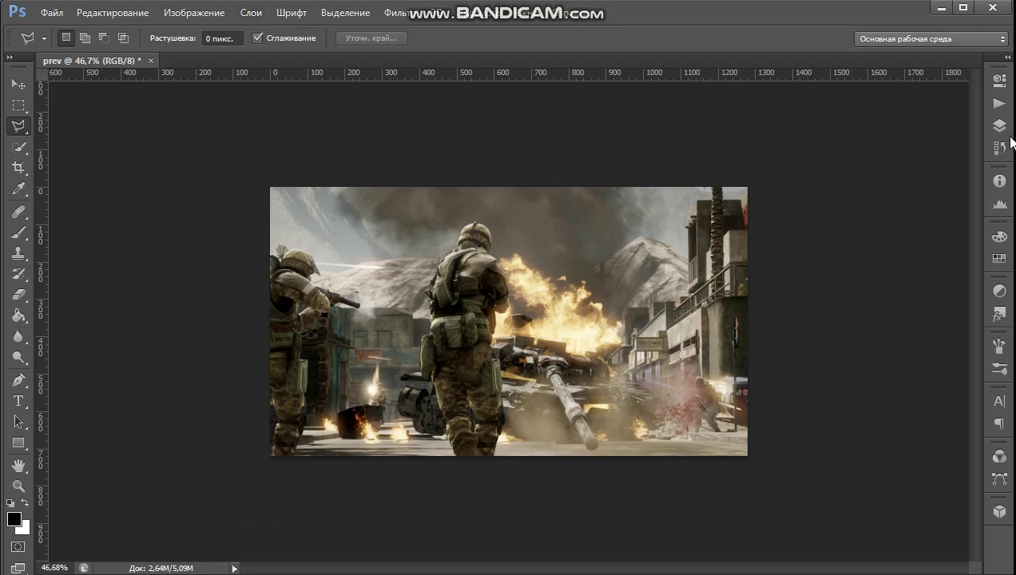
# Add a new empty Слой 1 above the flattened background.
pyautogui.click(999, 126)
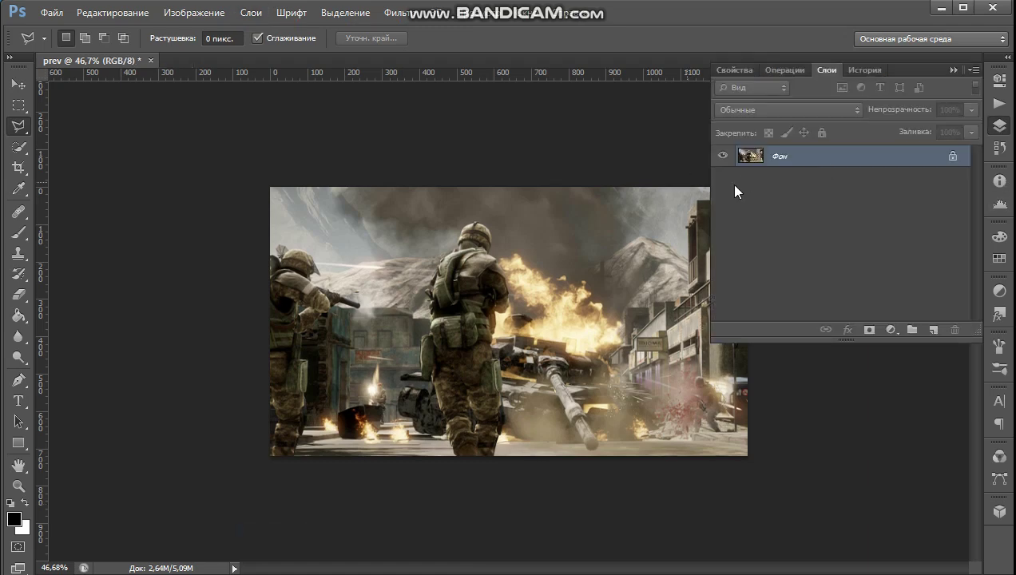
pyautogui.click(933, 330)
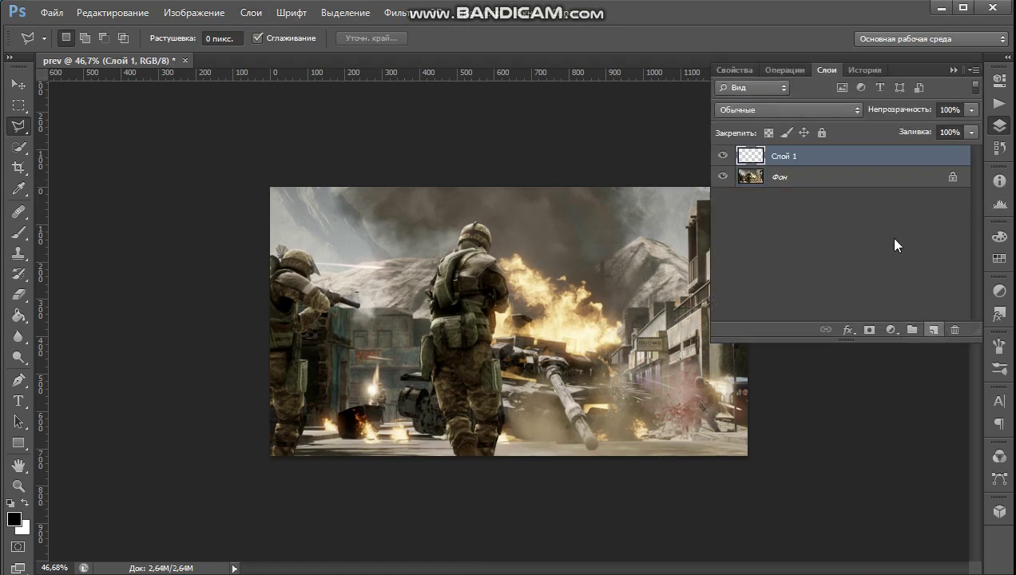
pyautogui.click(953, 70)
pyautogui.click(19, 233)
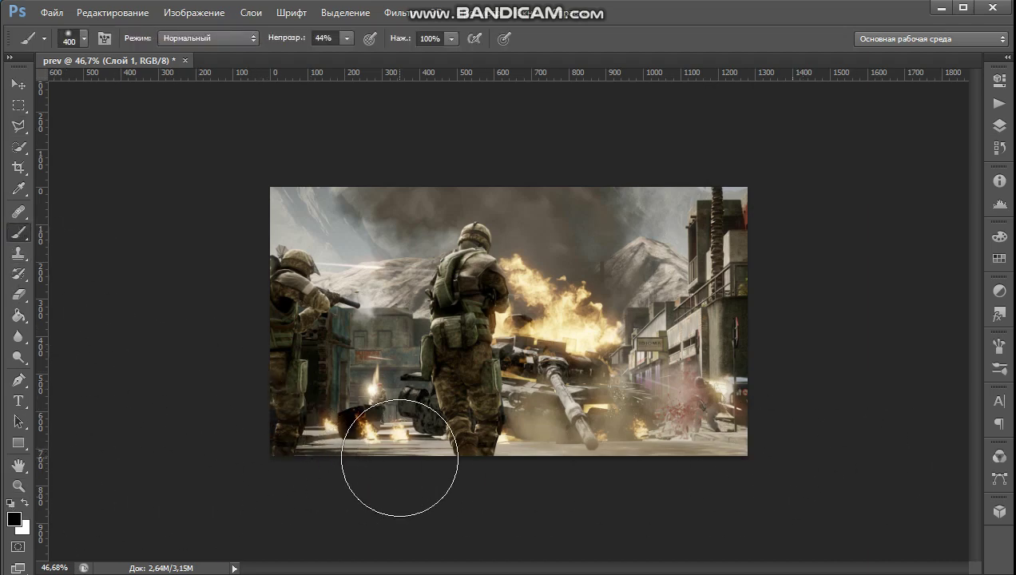
# Paint white haze with the 400 px, 44% brush along the right, top-right and bottom edges.
pyautogui.press('x')
pyautogui.moveTo(763, 447)
pyautogui.mouseDown()
pyautogui.moveTo(738, 453)
pyautogui.moveTo(737, 195)
pyautogui.mouseUp()
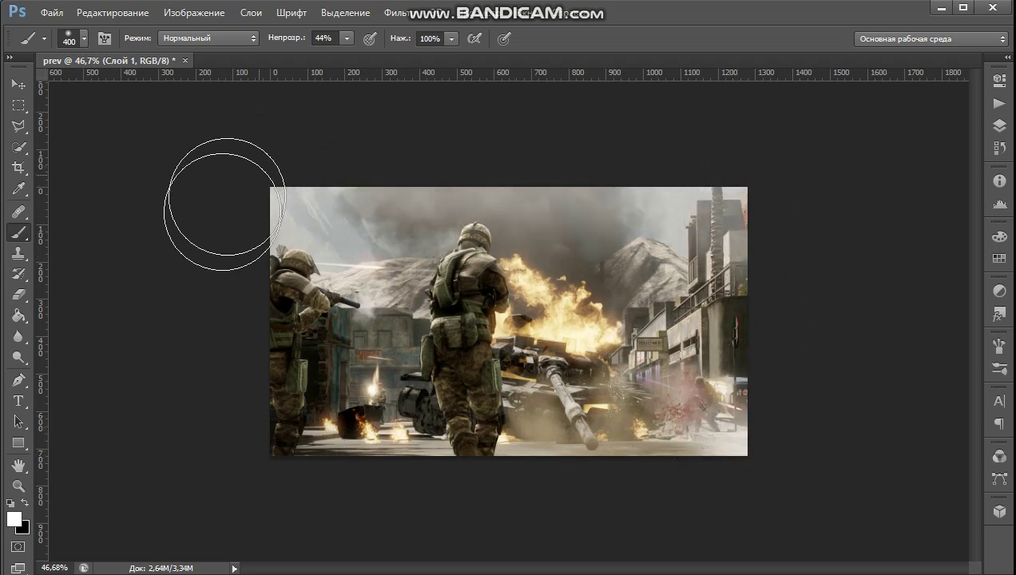
pyautogui.moveTo(681, 453)
pyautogui.mouseDown()
pyautogui.moveTo(748, 306)
pyautogui.moveTo(750, 247)
pyautogui.mouseUp()
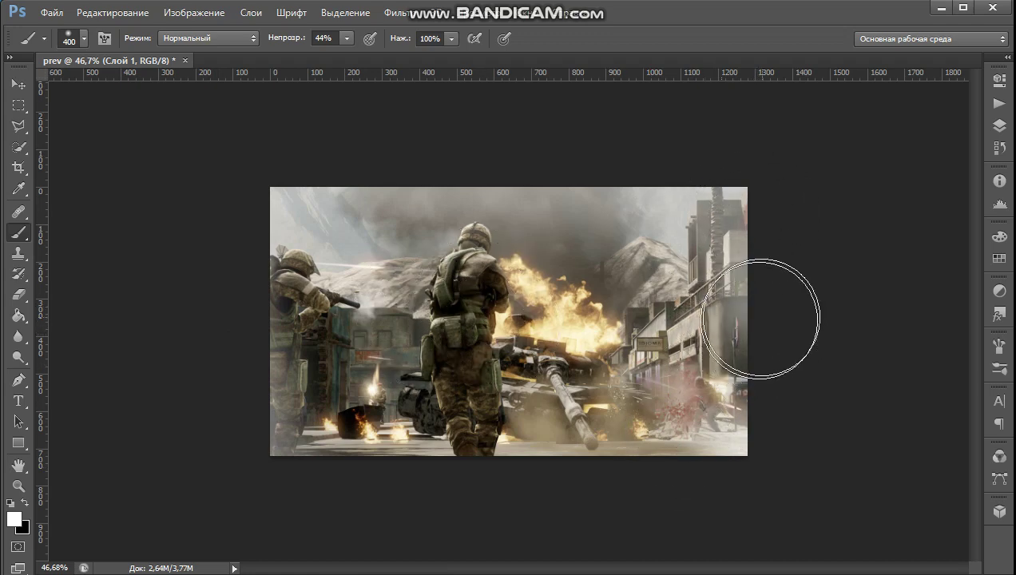
pyautogui.moveTo(572, 474)
pyautogui.mouseDown()
pyautogui.moveTo(425, 482)
pyautogui.moveTo(249, 464)
pyautogui.mouseUp()
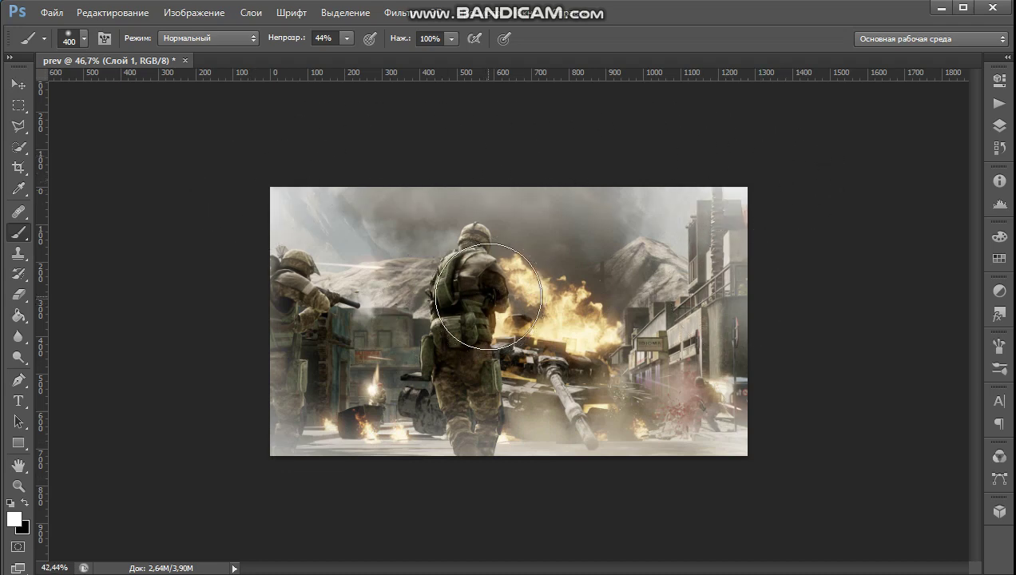
pyautogui.scroll(-2, 480, 287)
pyautogui.scroll(-1, 486, 283)
pyautogui.scroll(-1, 495, 303)
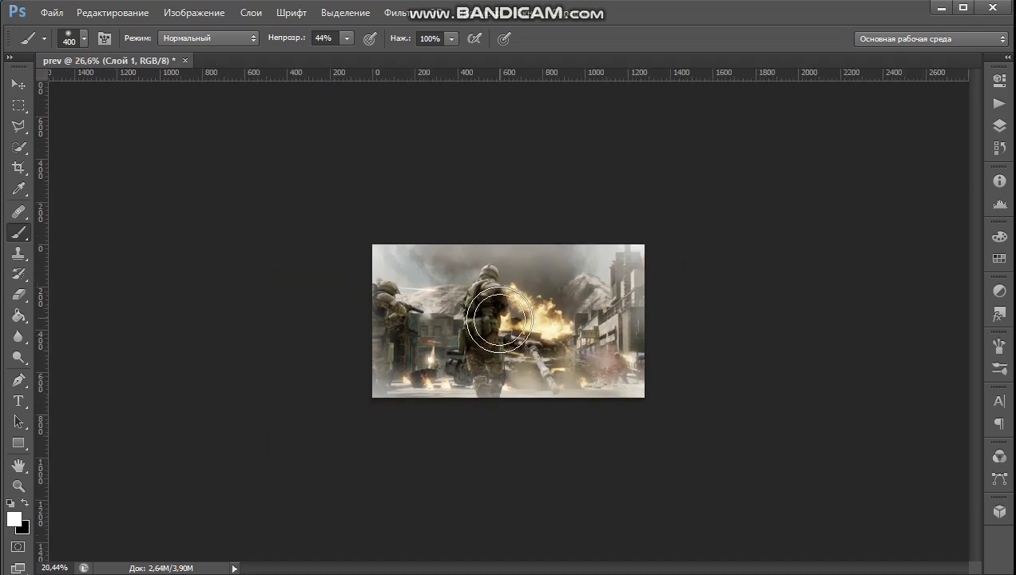
pyautogui.scroll(-1, 502, 319)
pyautogui.scroll(-1, 505, 326)
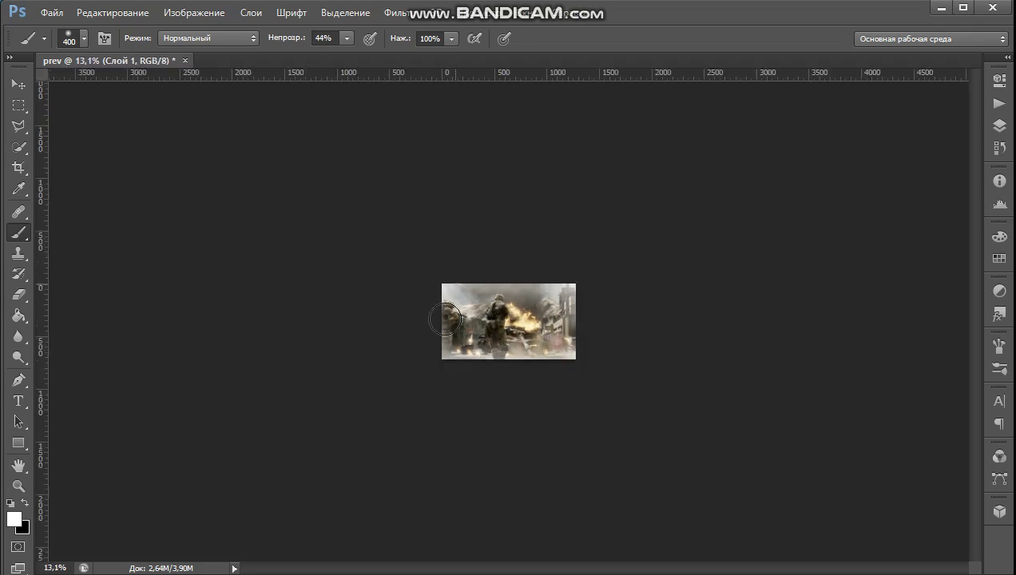
pyautogui.scroll(1, 519, 302)
pyautogui.scroll(3, 521, 302)
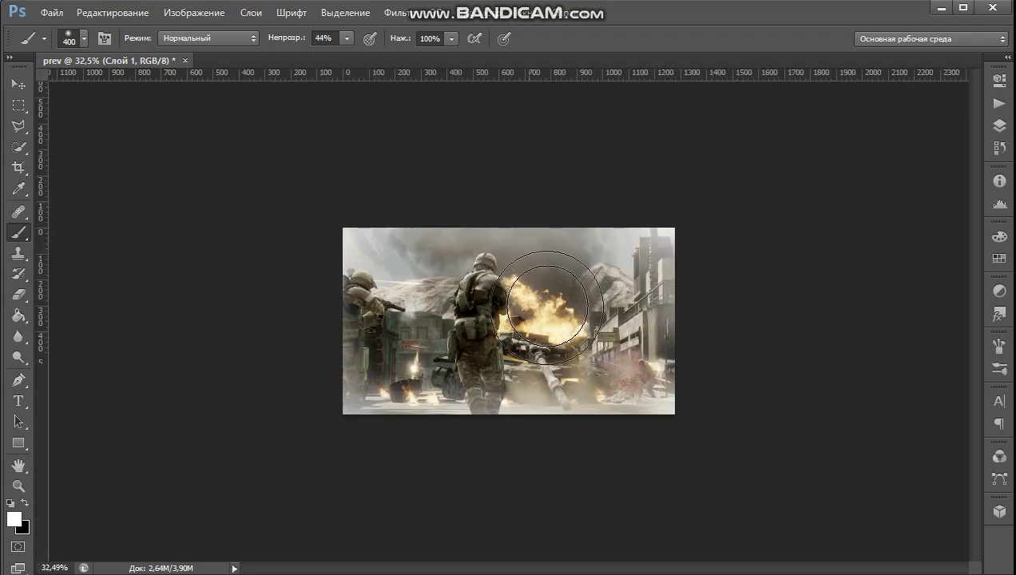
pyautogui.scroll(2, 526, 300)
pyautogui.scroll(1, 528, 297)
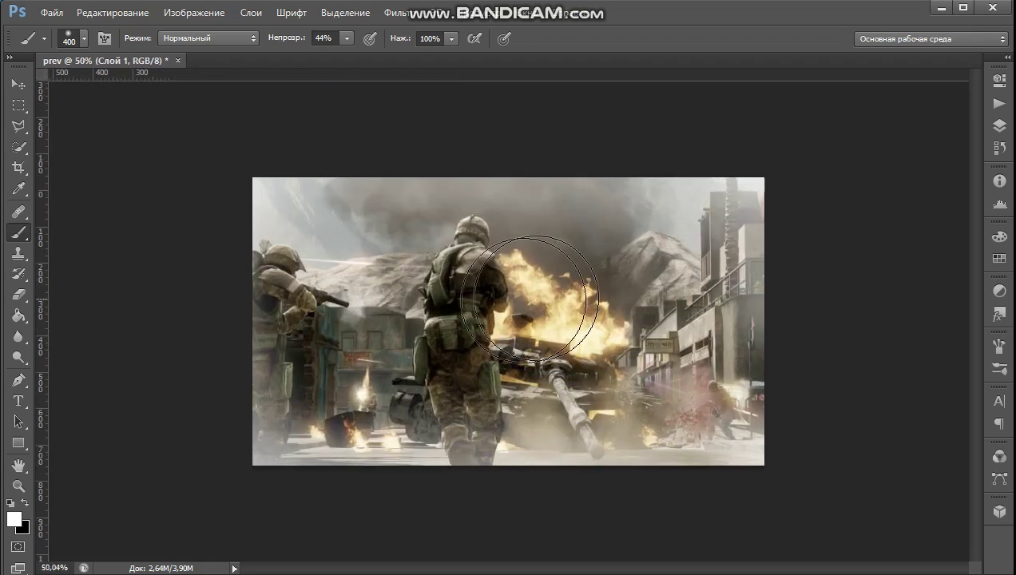
# Start a white 72 pt Capture it text entry left of the central soldier.
pyautogui.click(18, 400)
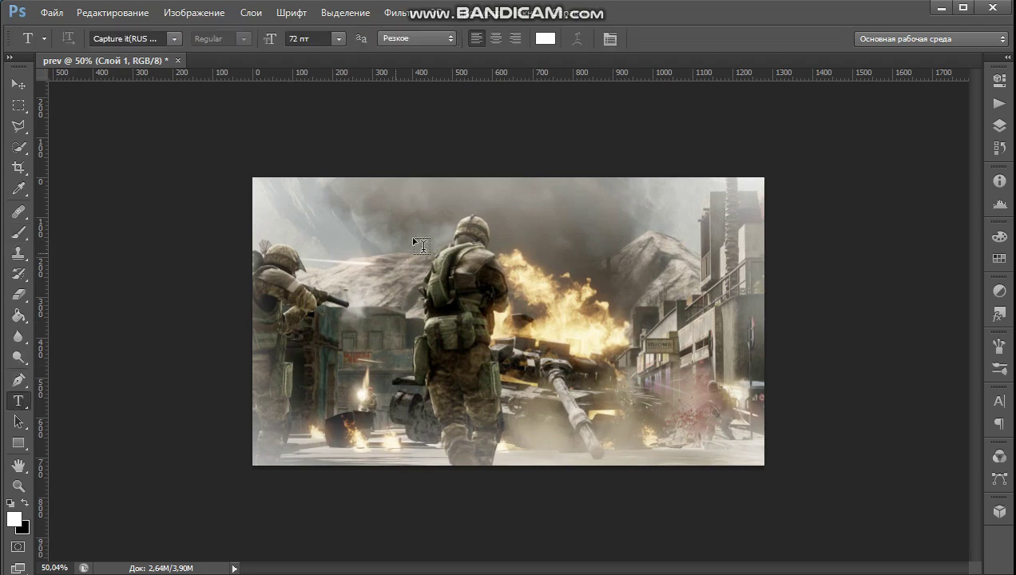
pyautogui.click(392, 297)
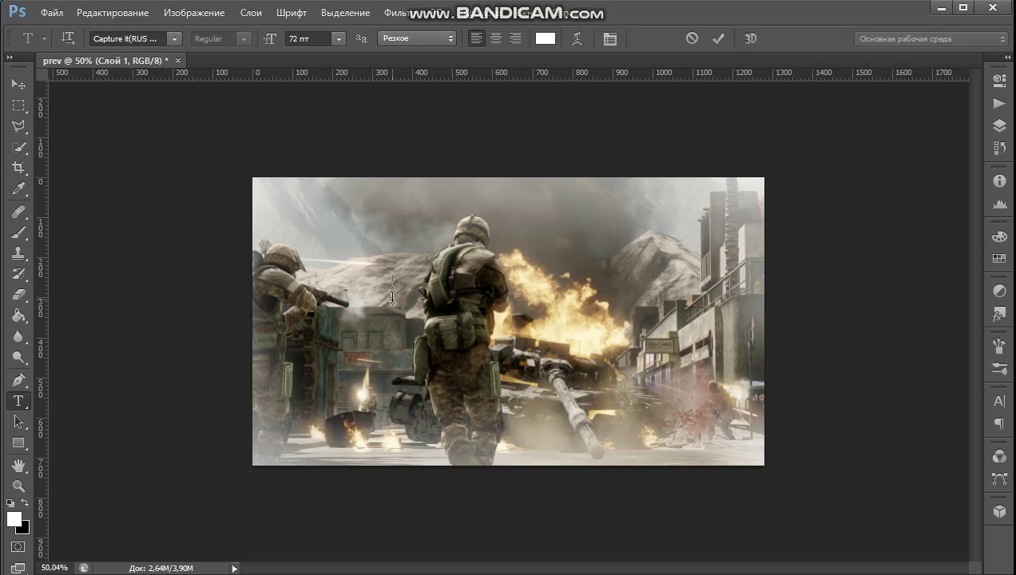
pyautogui.click(173, 38)
pyautogui.scroll(3, 192, 28)
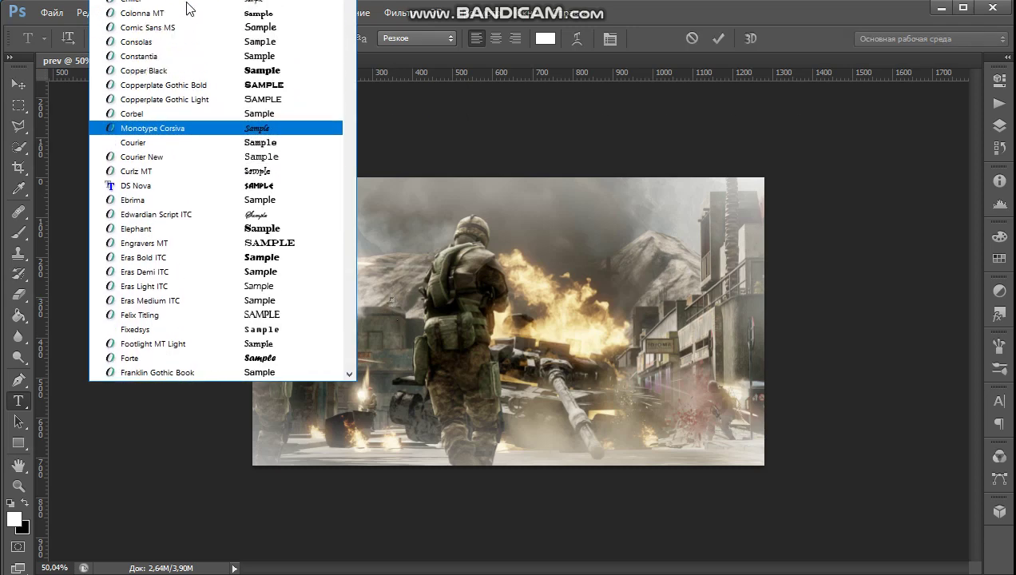
pyautogui.scroll(2, 189, 8)
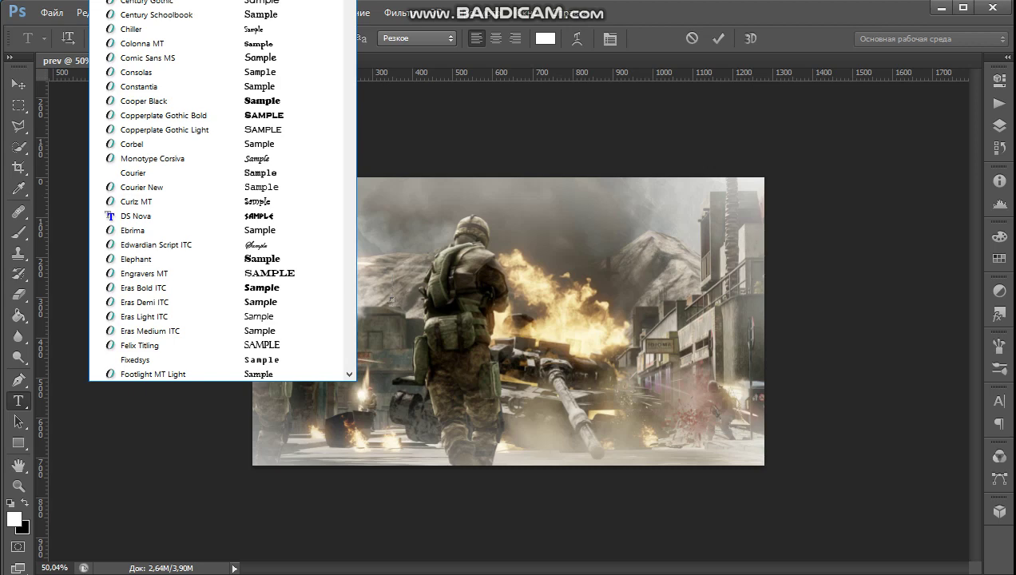
pyautogui.press('Escape')
pyautogui.write('G')
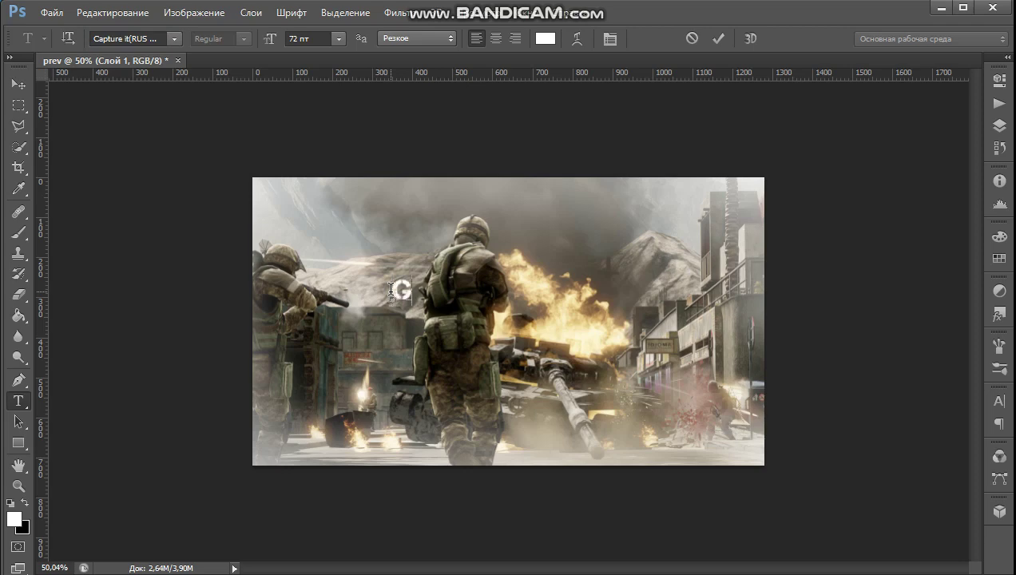
# Type the caption ПРОСТО ТЕКСТ, move it slightly lower, and select its letters.
pyautogui.press('BackSpace')
pyautogui.write('ОСТ')
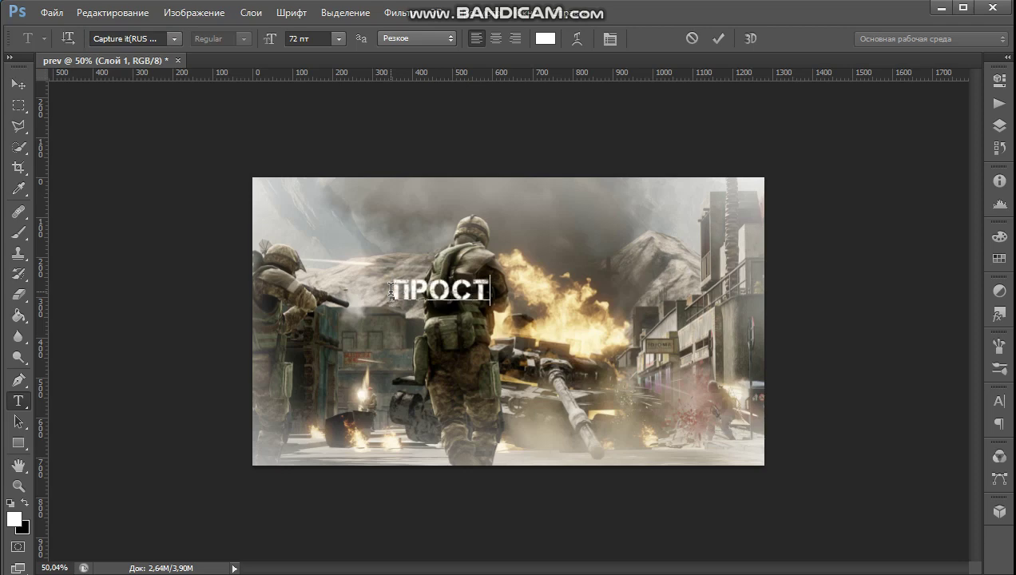
pyautogui.write('О ТЕКСТ')
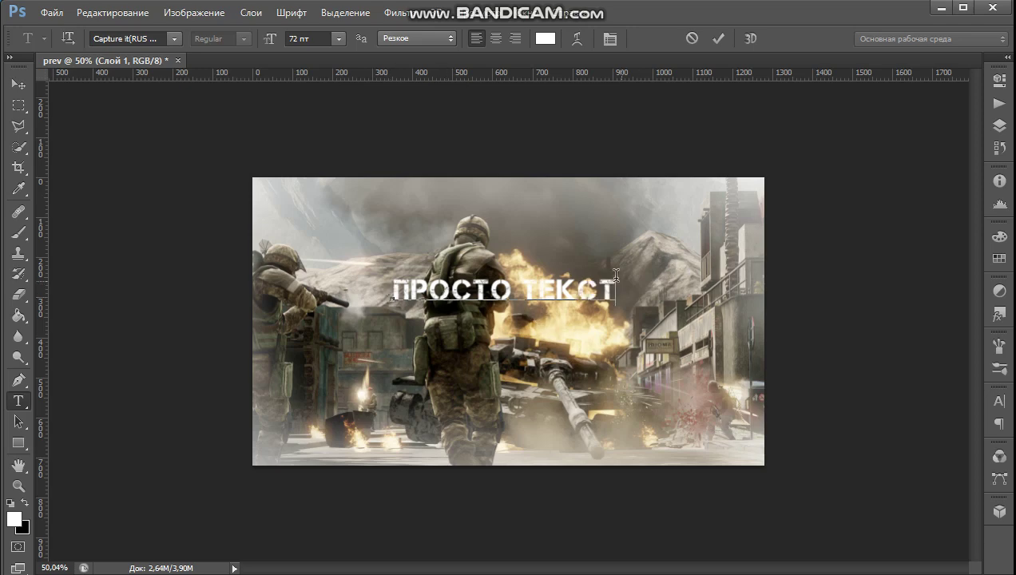
pyautogui.moveTo(616, 289); pyautogui.dragTo(392, 289)
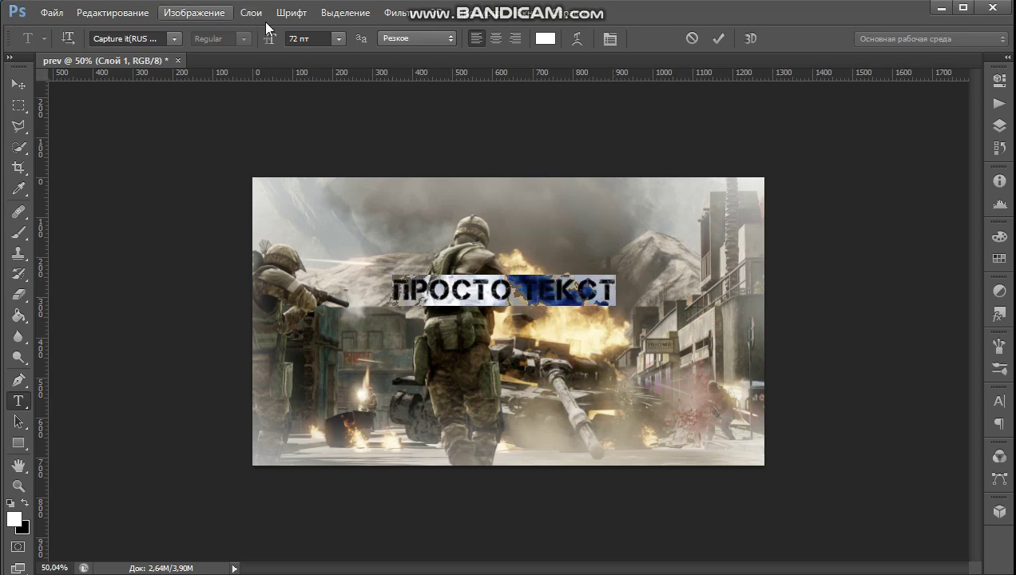
pyautogui.click(522, 288)
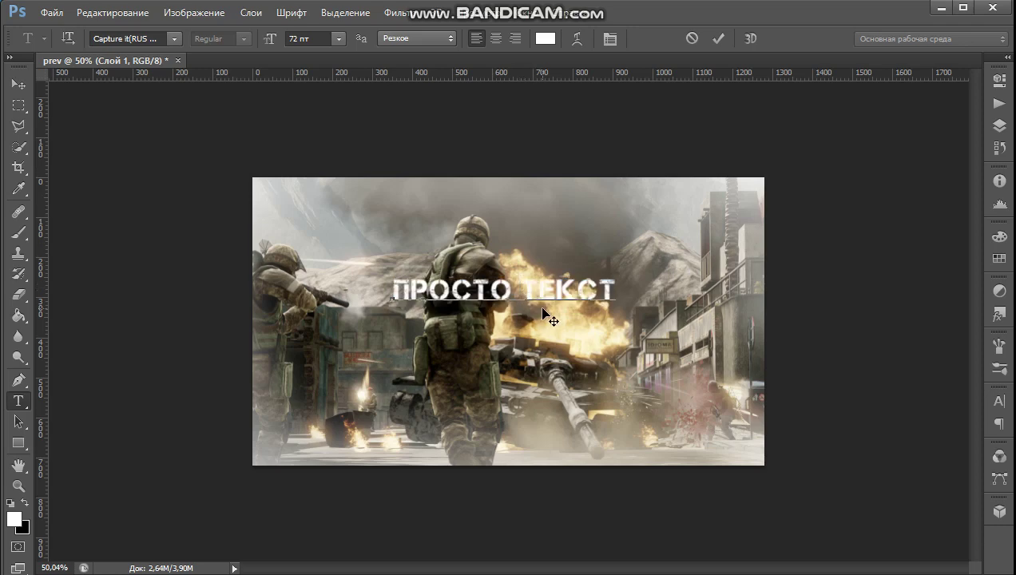
pyautogui.moveTo(542, 314); pyautogui.dragTo(538, 339)
pyautogui.moveTo(602, 313); pyautogui.dragTo(392, 319)
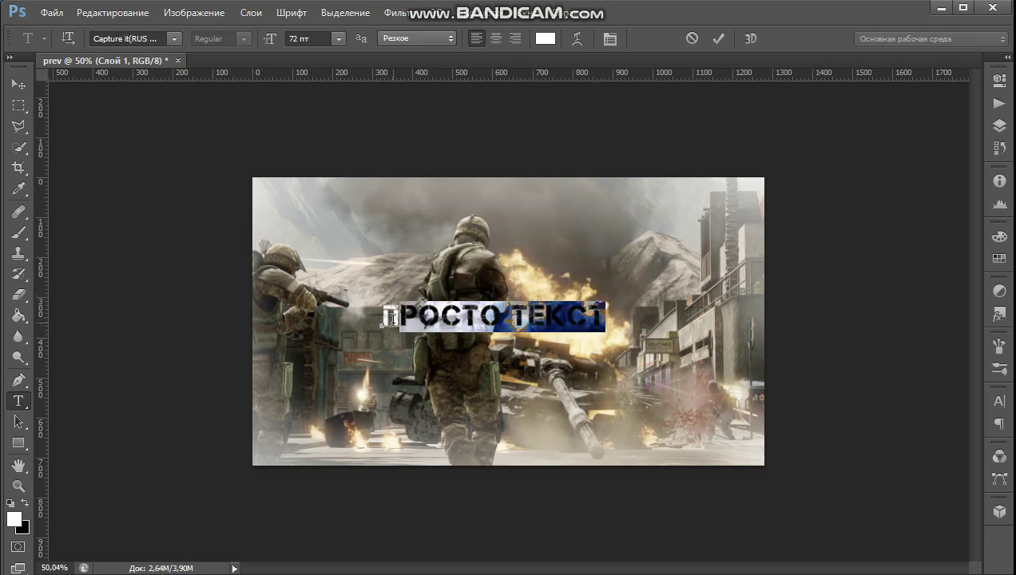
pyautogui.click(544, 38)
pyautogui.moveTo(380, 433); pyautogui.dragTo(308, 572)
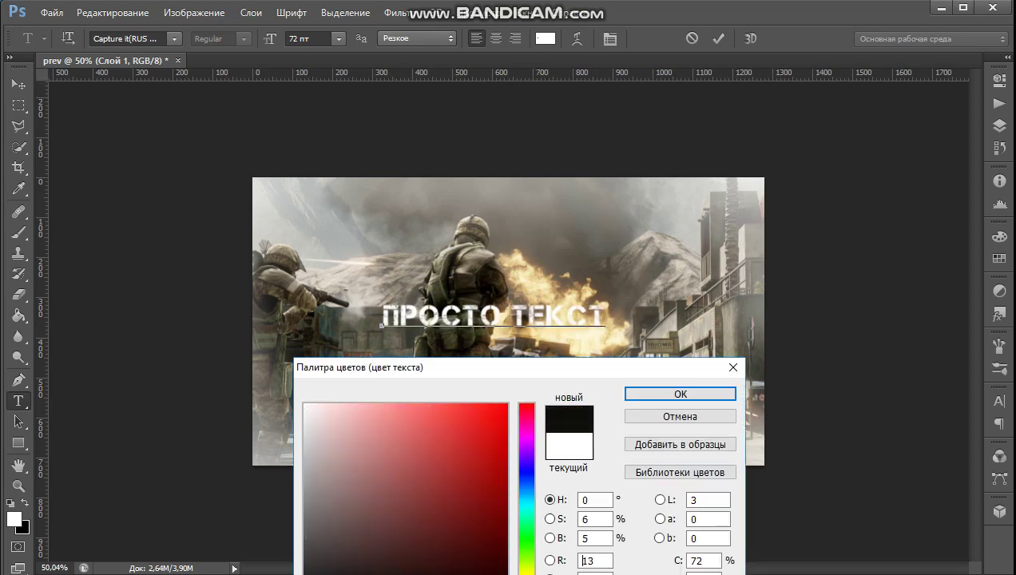
pyautogui.click(640, 395)
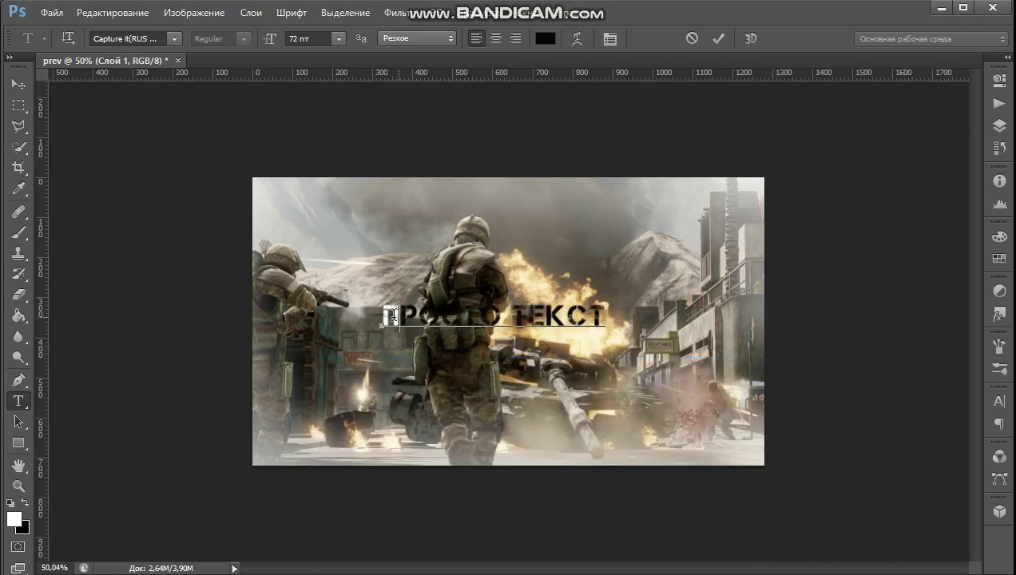
pyautogui.click(545, 39)
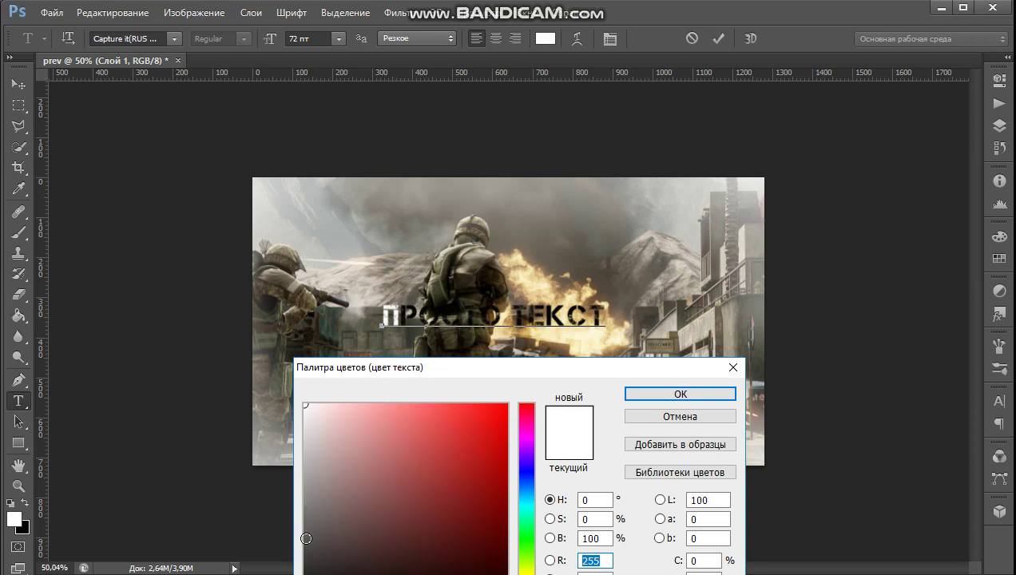
pyautogui.moveTo(306, 538); pyautogui.dragTo(307, 574)
pyautogui.click(661, 395)
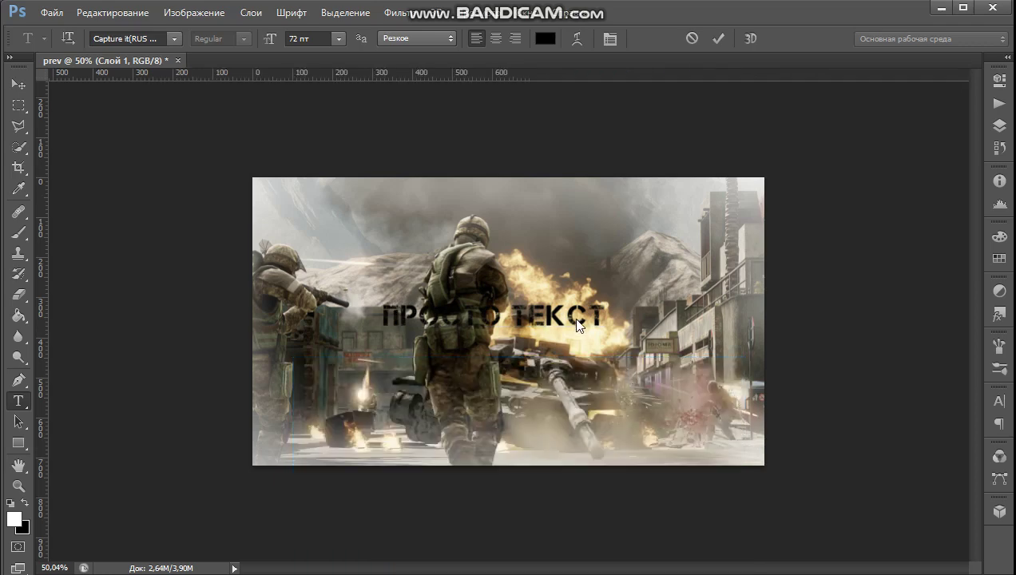
pyautogui.moveTo(604, 311); pyautogui.dragTo(382, 316)
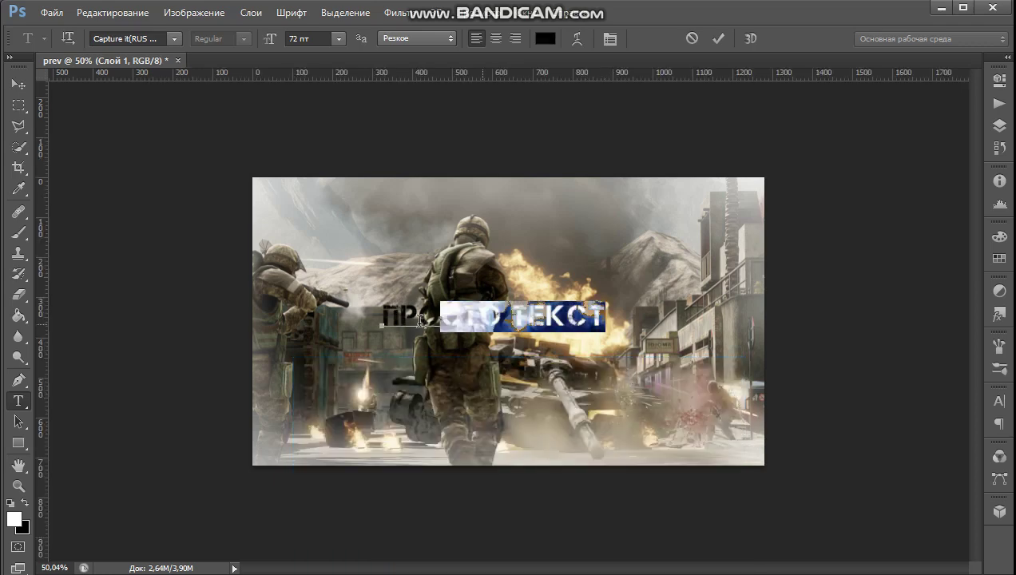
pyautogui.click(543, 39)
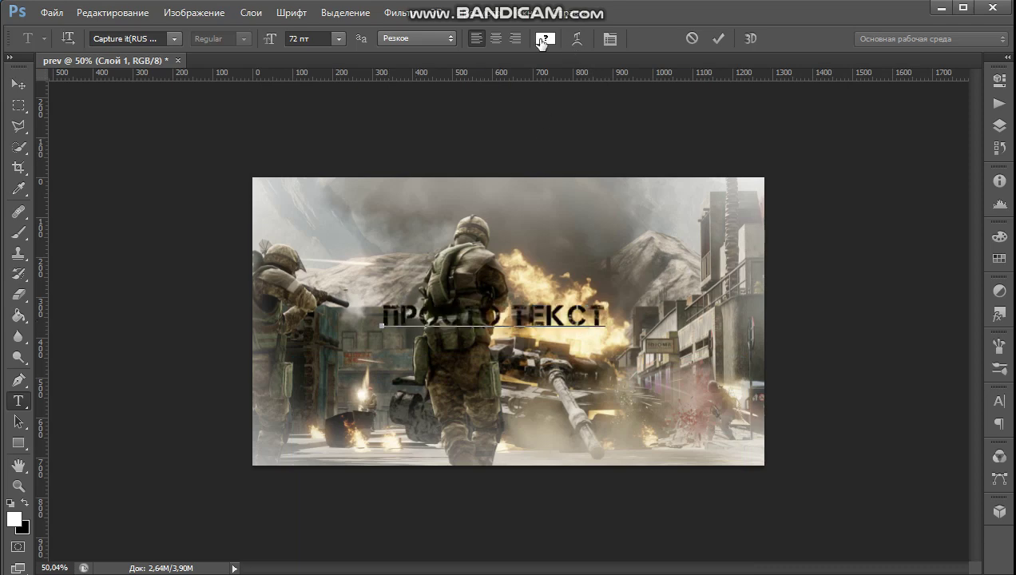
pyautogui.moveTo(315, 423); pyautogui.dragTo(305, 403)
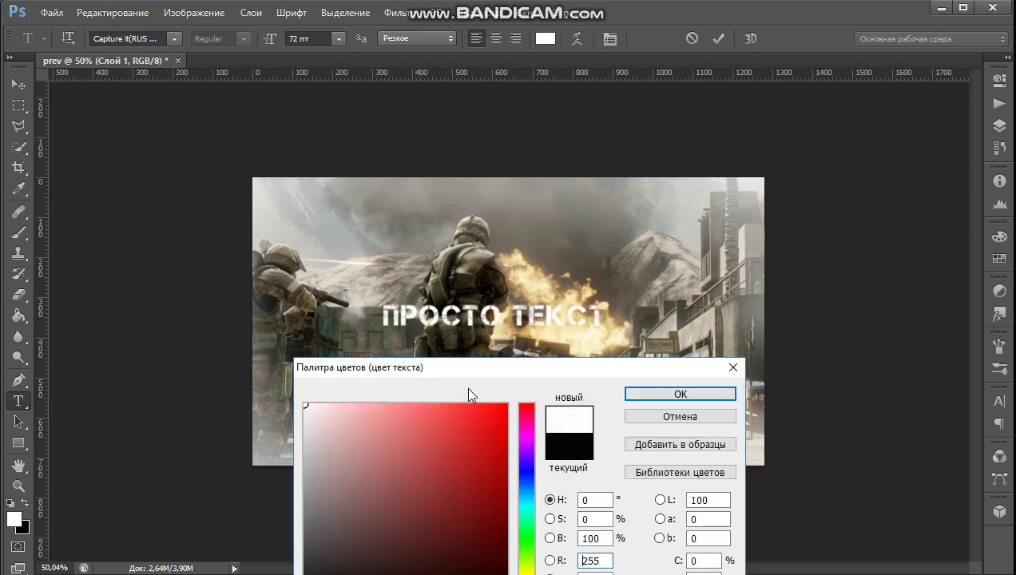
pyautogui.click(662, 393)
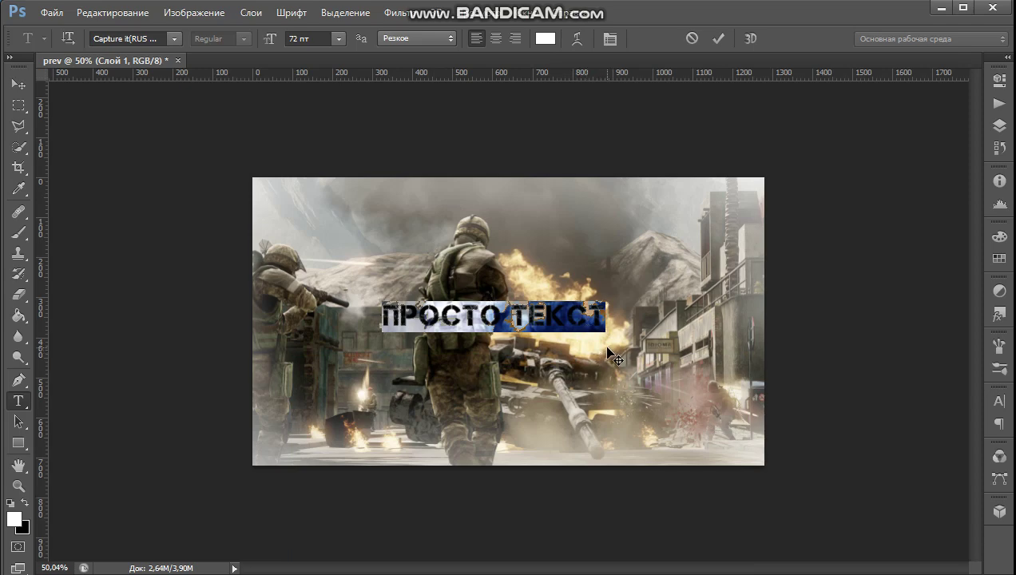
# Scale the caption to about 141.77 pt, stretch it wider and nudge it left.
pyautogui.moveTo(612, 336); pyautogui.dragTo(683, 350)
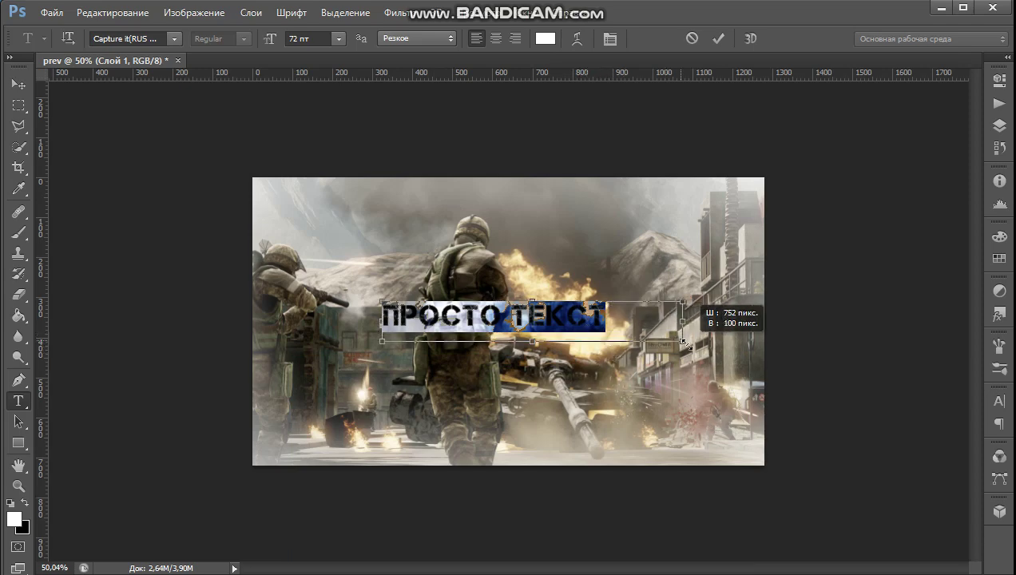
pyautogui.moveTo(615, 375); pyautogui.dragTo(583, 328)
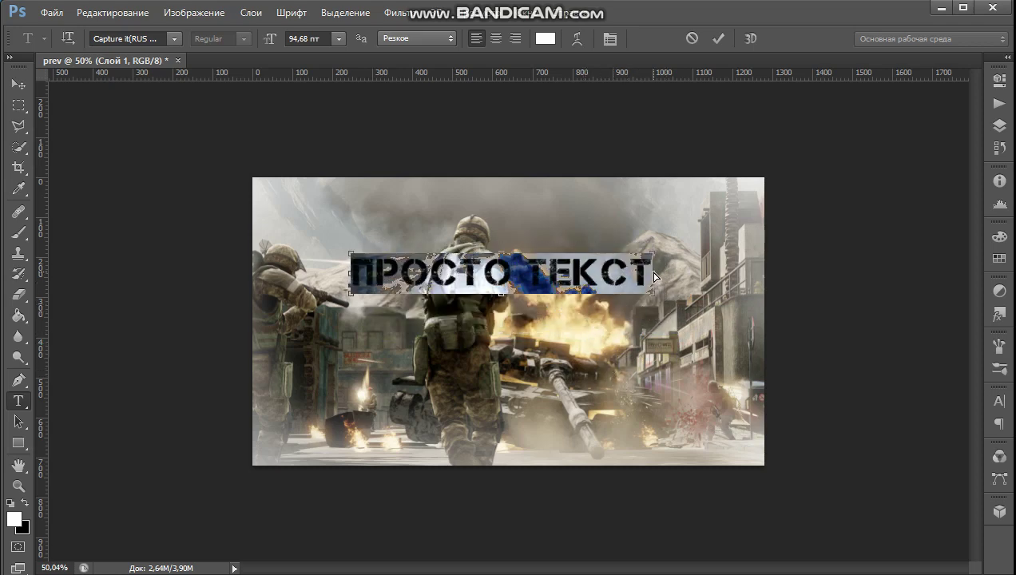
pyautogui.moveTo(655, 277); pyautogui.dragTo(685, 280)
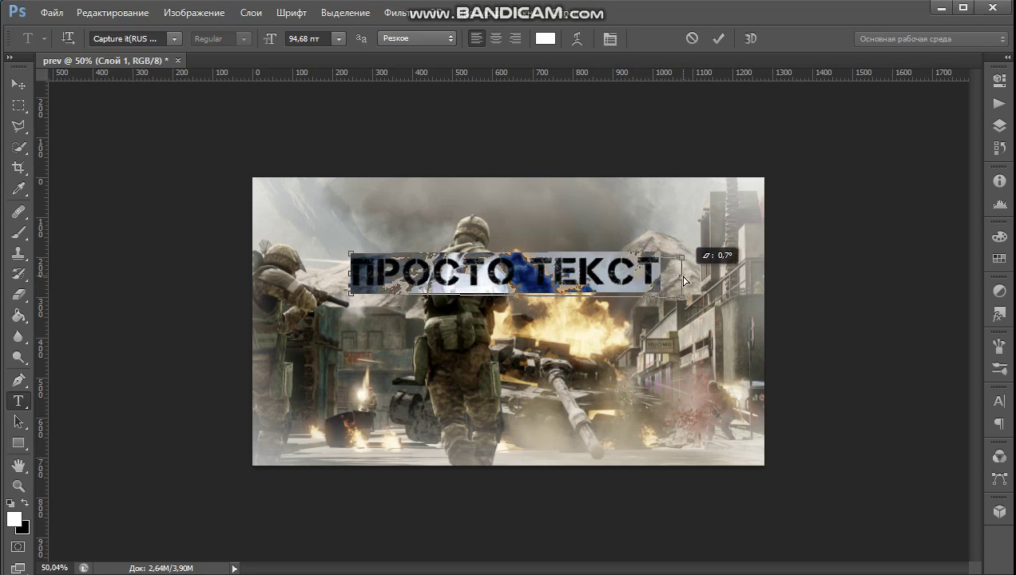
pyautogui.moveTo(684, 280); pyautogui.dragTo(711, 314)
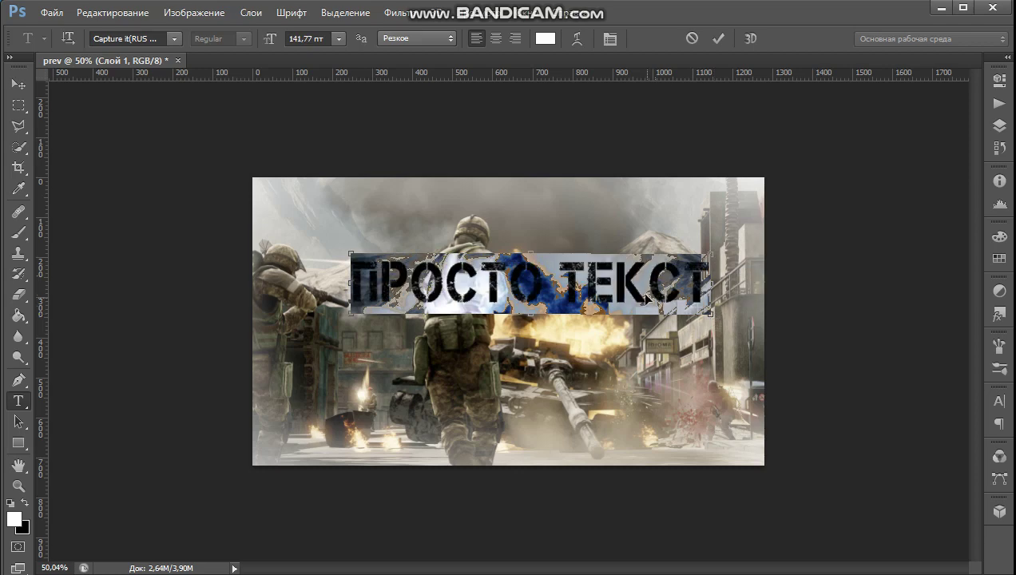
pyautogui.moveTo(659, 342); pyautogui.dragTo(642, 346)
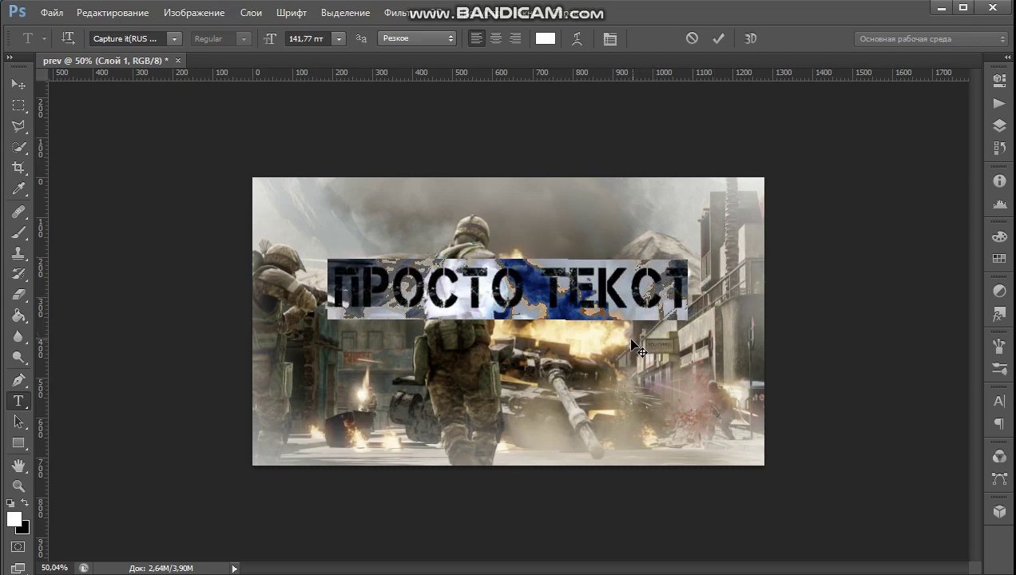
# Recolour the ПРОСТО ТЕКСТ letters from white to black.
pyautogui.click(567, 279)
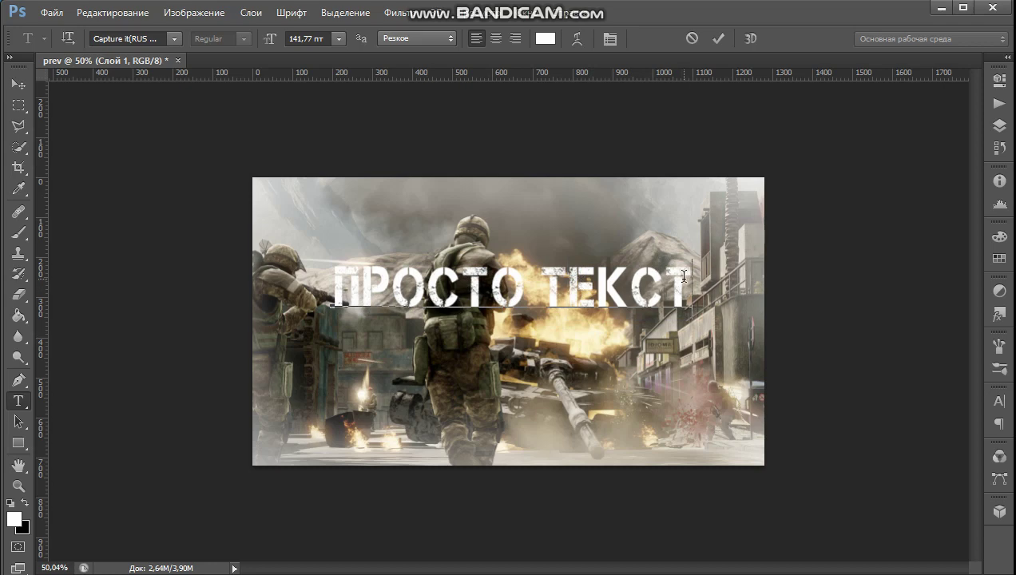
pyautogui.moveTo(684, 276); pyautogui.dragTo(343, 284)
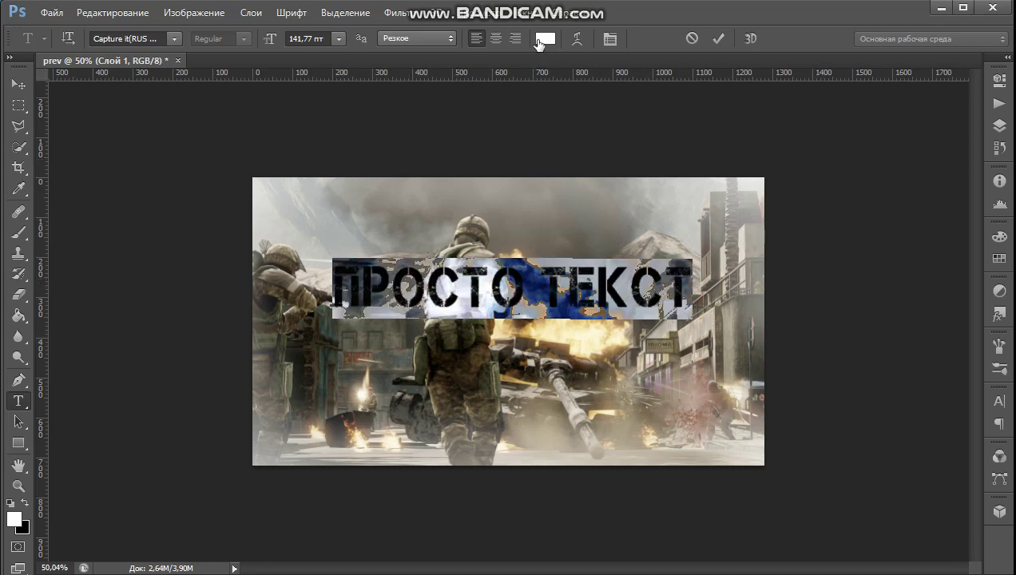
pyautogui.click(543, 39)
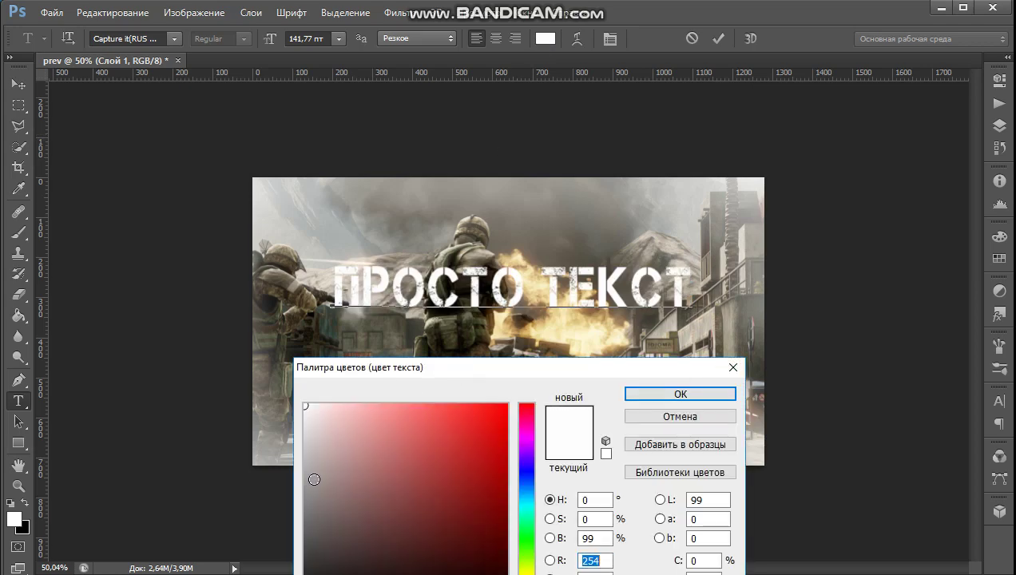
pyautogui.moveTo(314, 479); pyautogui.dragTo(305, 571)
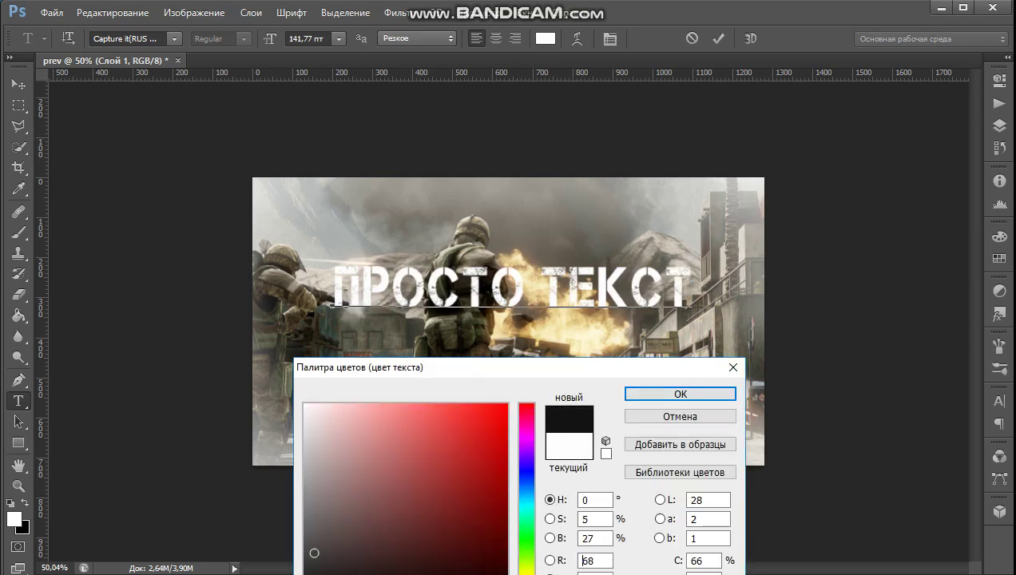
pyautogui.click(633, 389)
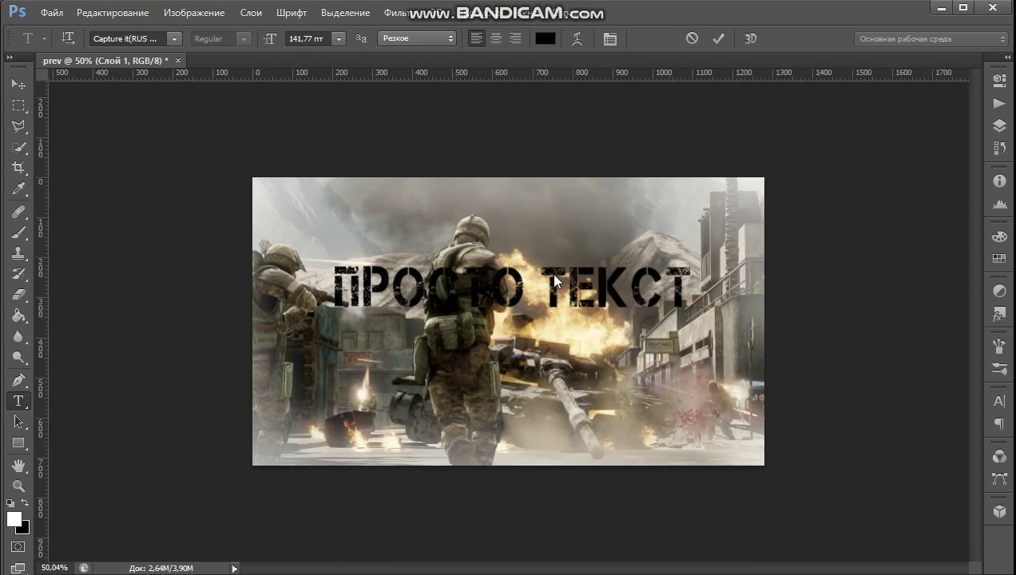
pyautogui.click(24, 447)
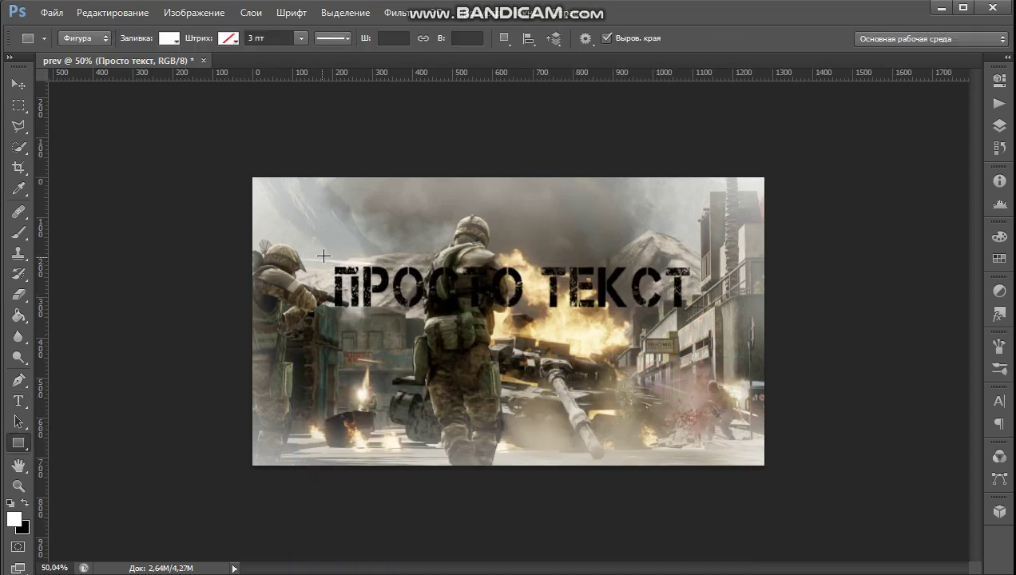
# Draw a white 944×157 px rectangle over the caption and move it below the text layers.
pyautogui.moveTo(325, 258); pyautogui.dragTo(700, 318)
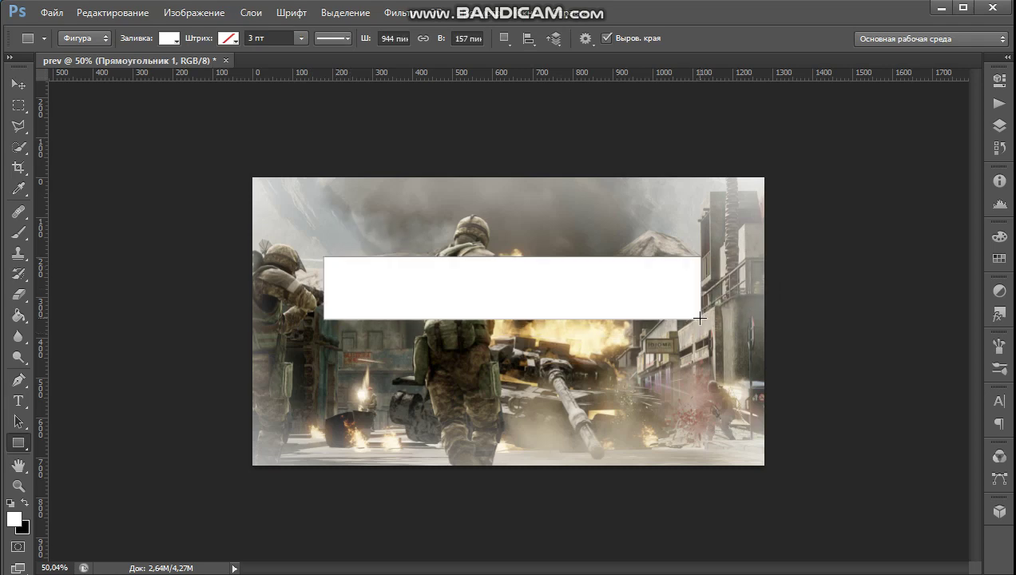
pyautogui.click(999, 125)
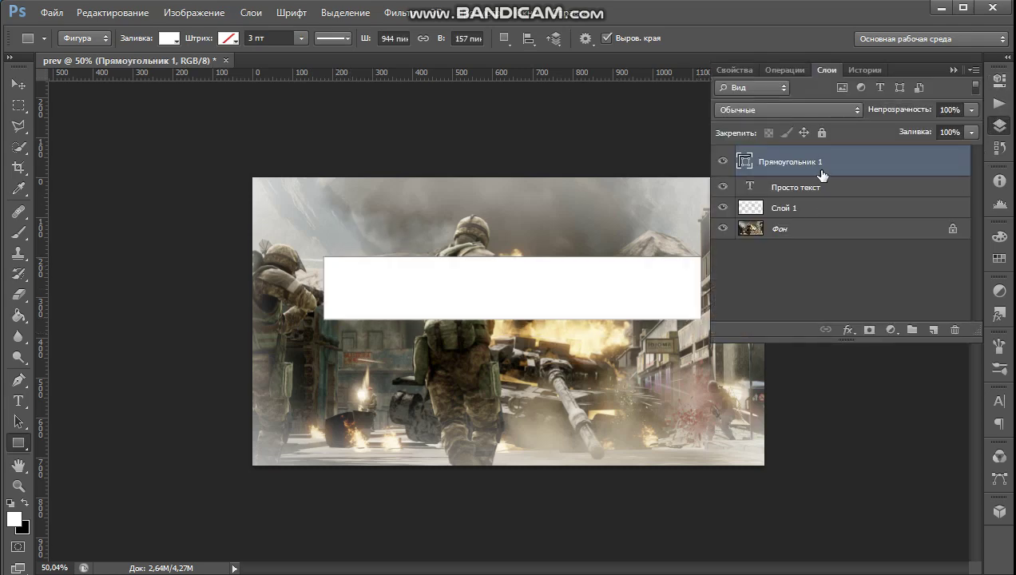
pyautogui.moveTo(822, 174); pyautogui.dragTo(820, 217)
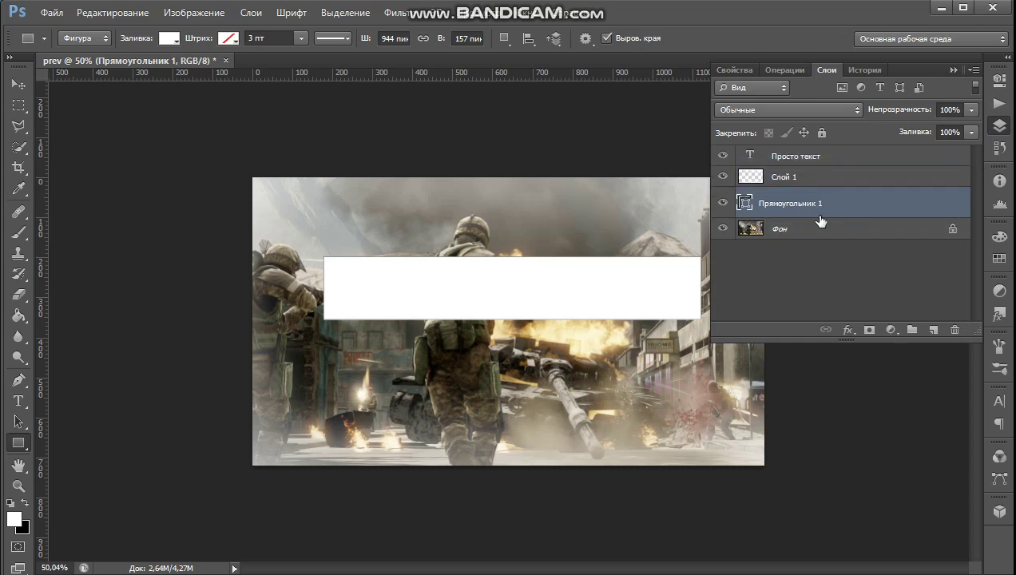
pyautogui.click(821, 158)
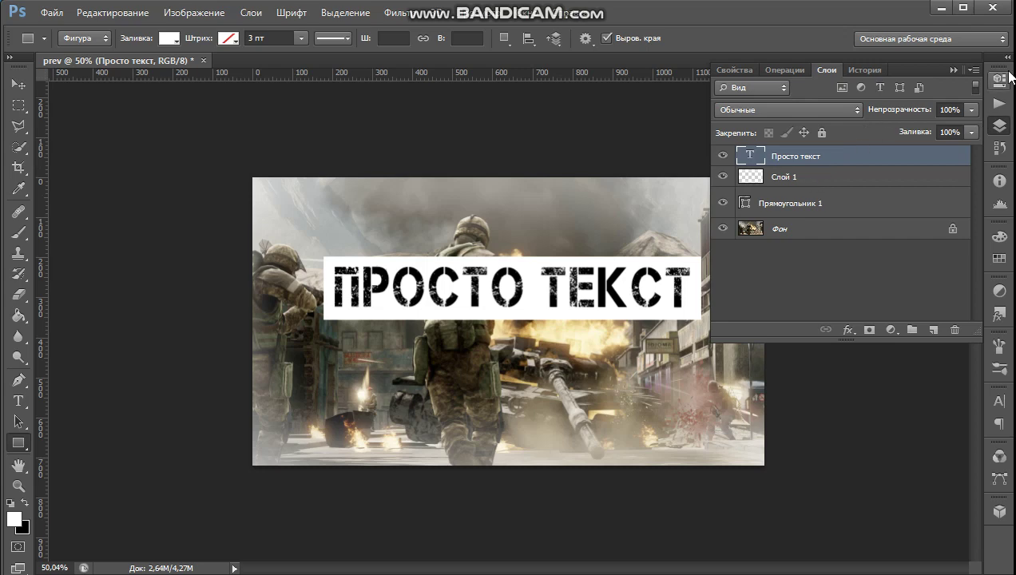
pyautogui.click(953, 70)
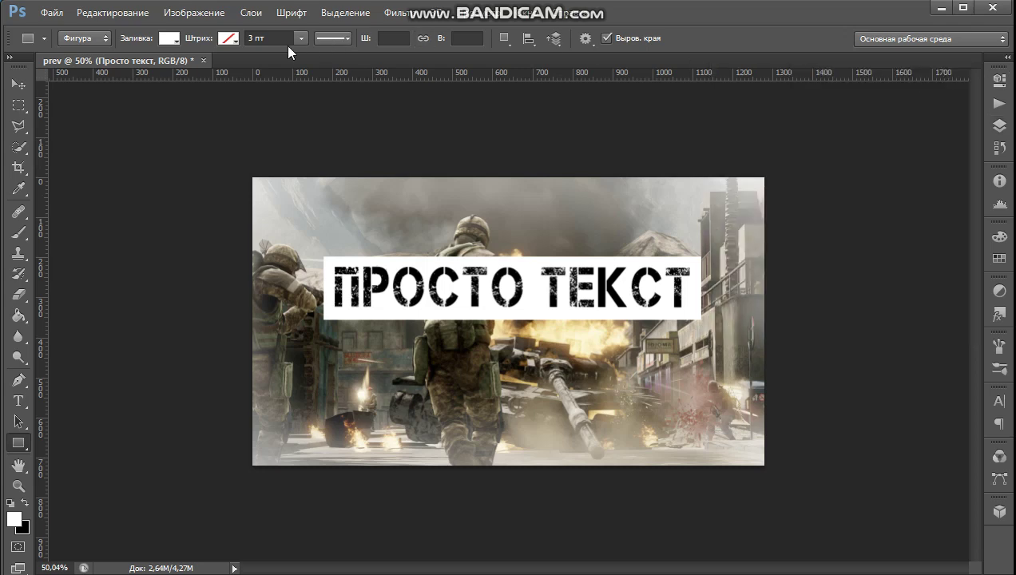
pyautogui.click(531, 44)
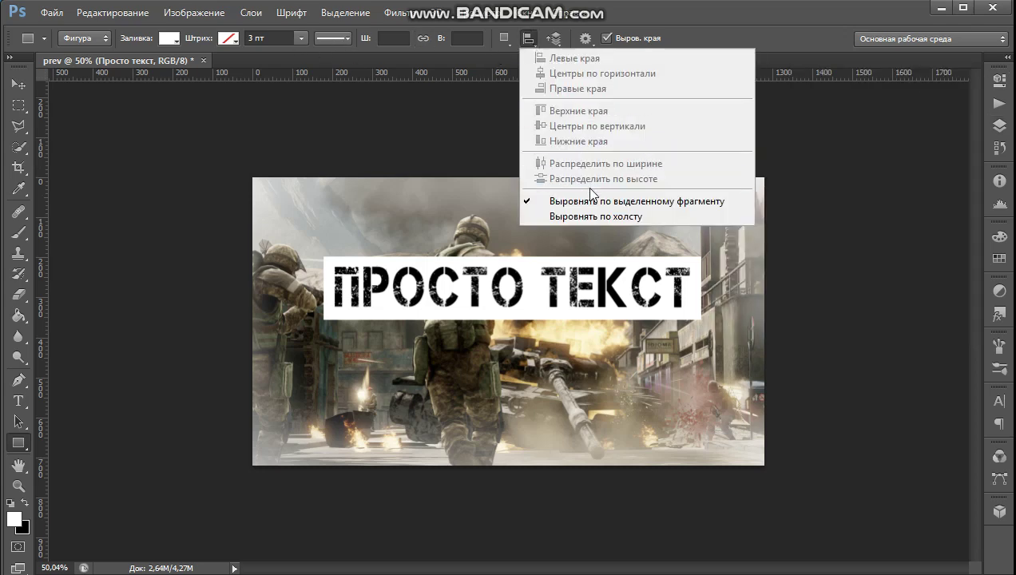
pyautogui.click(590, 197)
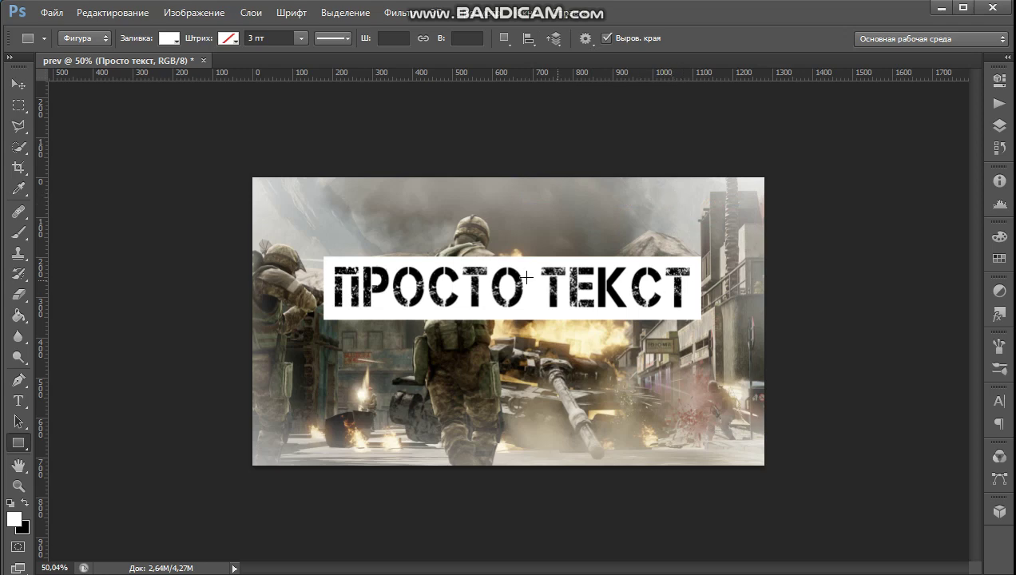
pyautogui.scroll(-1, 443, 277)
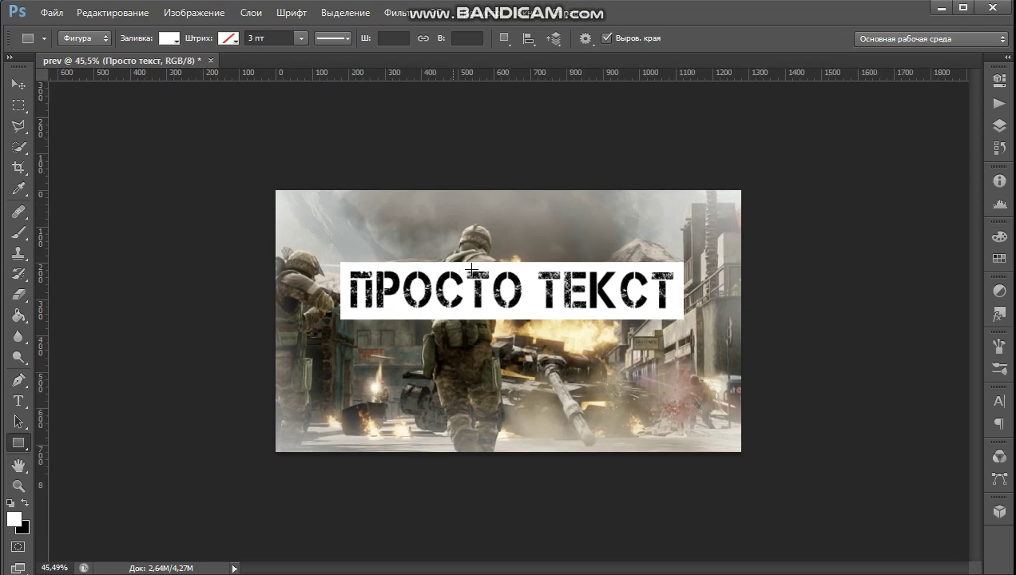
pyautogui.scroll(-1, 495, 291)
pyautogui.scroll(-1, 544, 306)
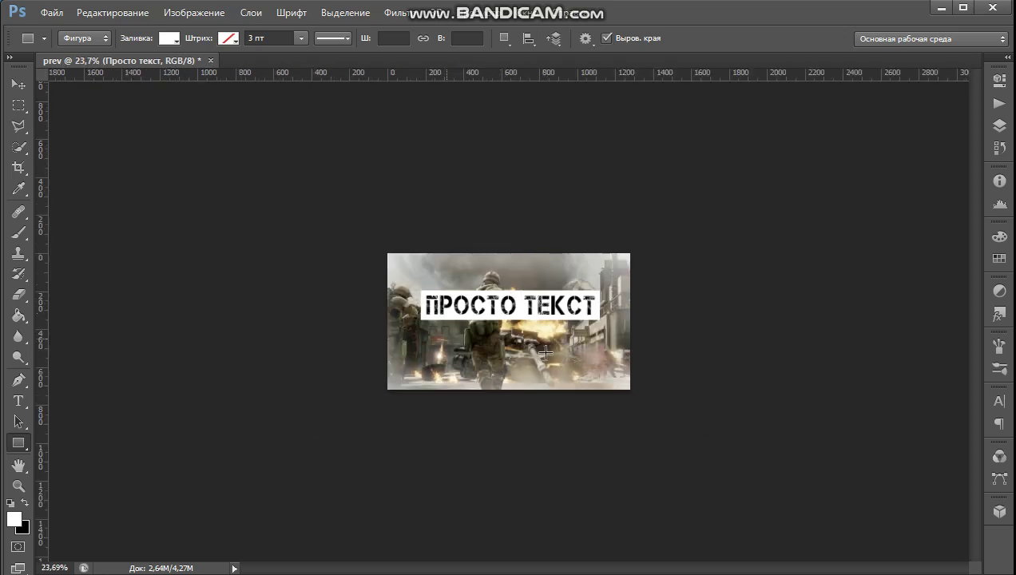
pyautogui.scroll(1, 544, 352)
pyautogui.scroll(1, 719, 280)
pyautogui.scroll(1, 878, 199)
pyautogui.scroll(1, 968, 152)
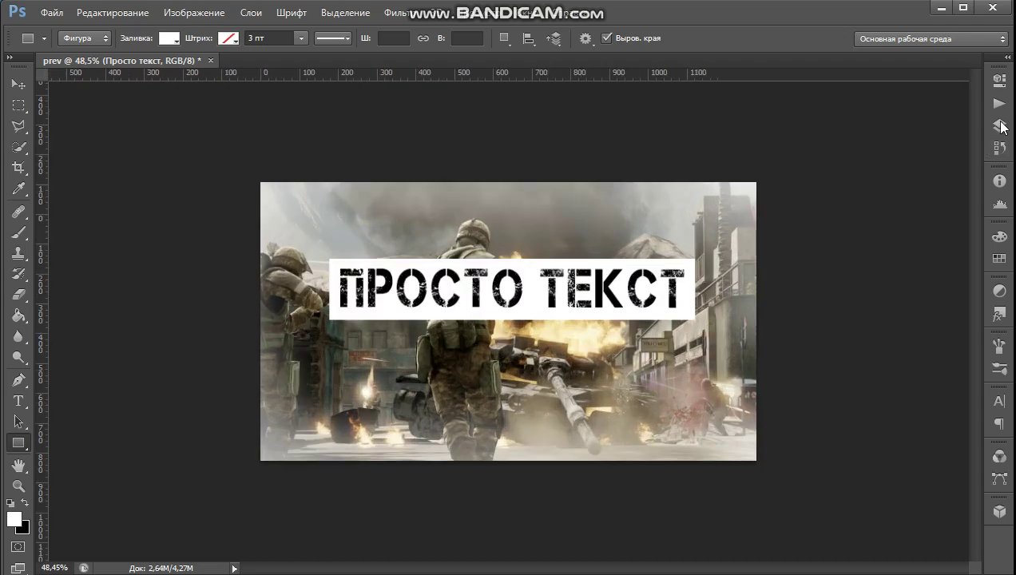
pyautogui.click(999, 125)
pyautogui.click(795, 182)
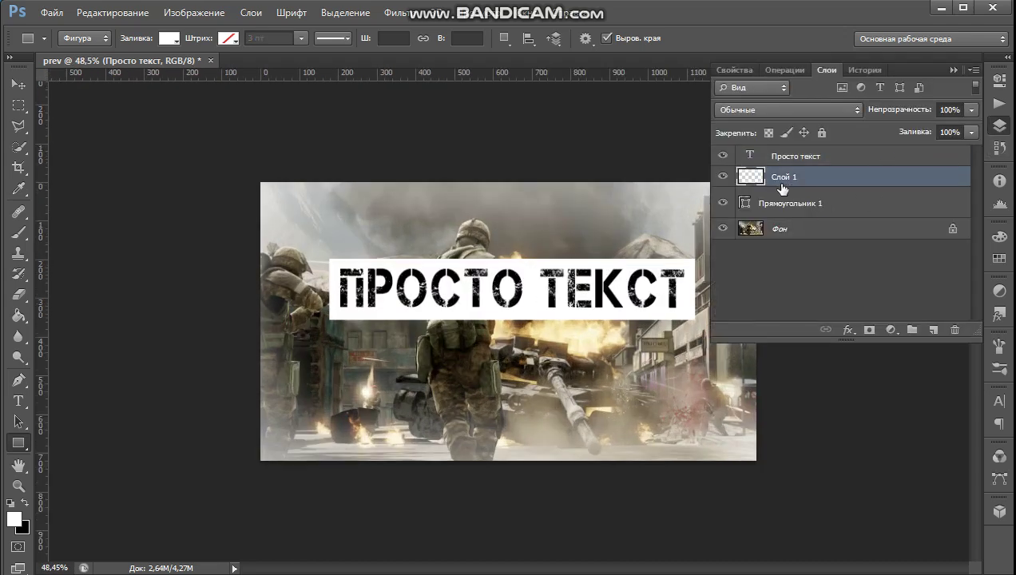
pyautogui.click(793, 155)
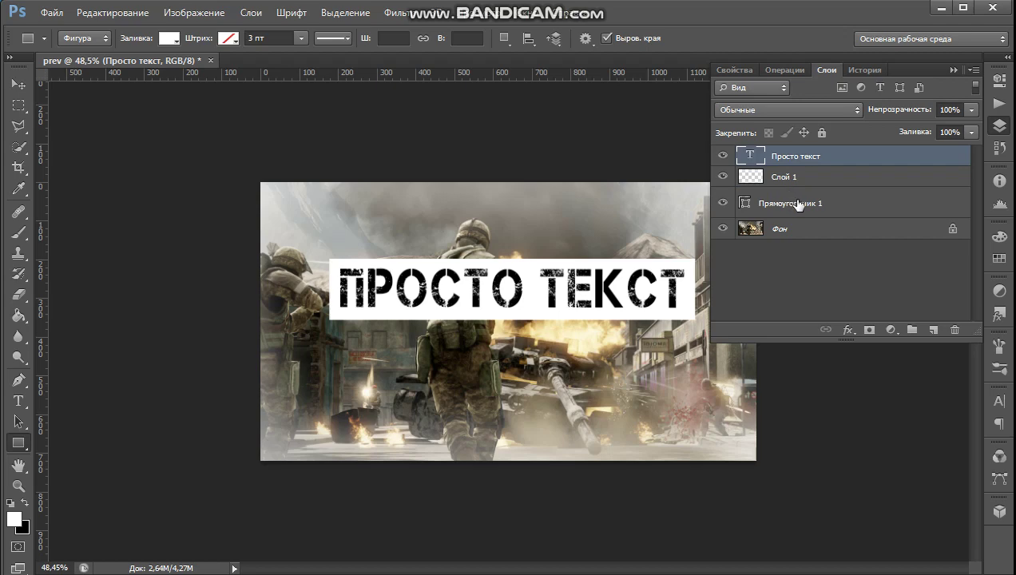
# Move Слой 1 beneath the Прямоугольник 1 banner layer in the Layers panel.
pyautogui.click(822, 204)
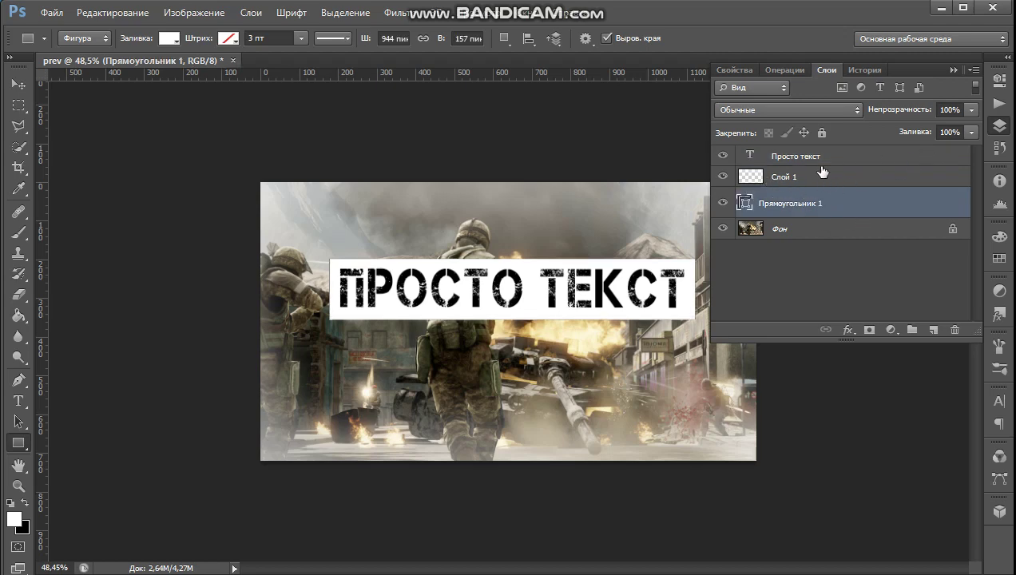
pyautogui.moveTo(801, 179); pyautogui.dragTo(795, 214)
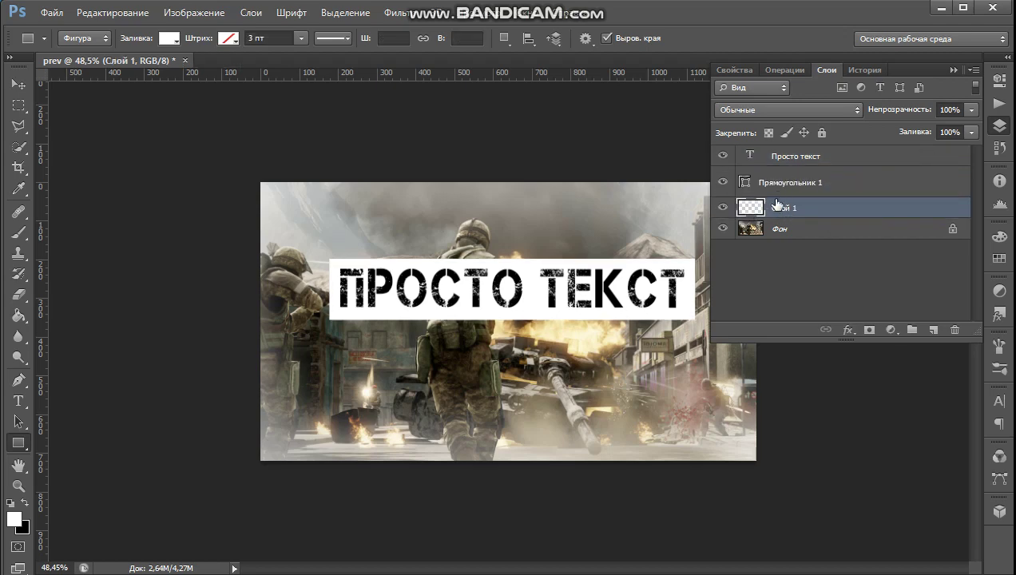
pyautogui.click(956, 70)
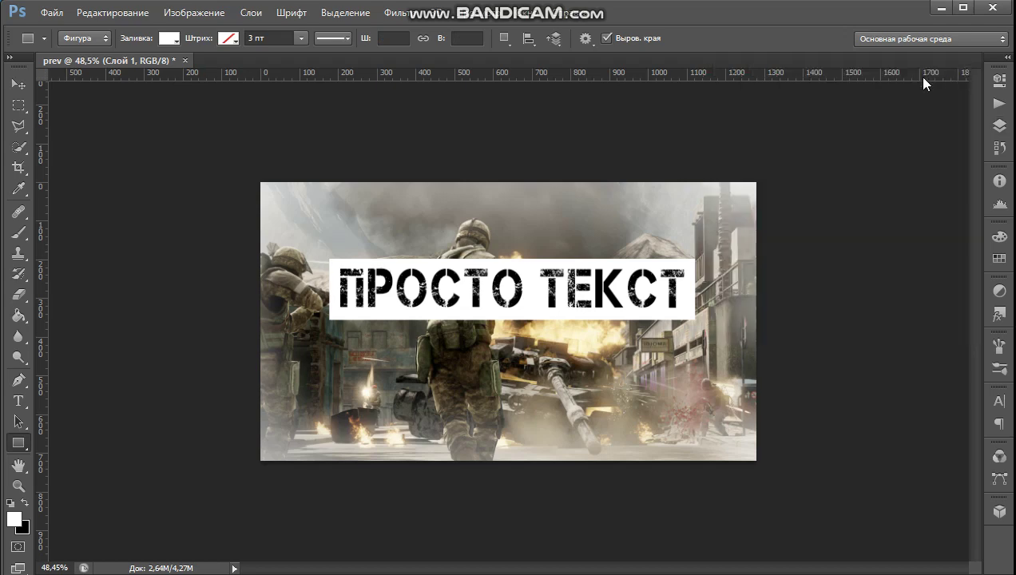
# Recheck the layer order, select Просто текст, and bring up the Слои menu.
pyautogui.click(250, 13)
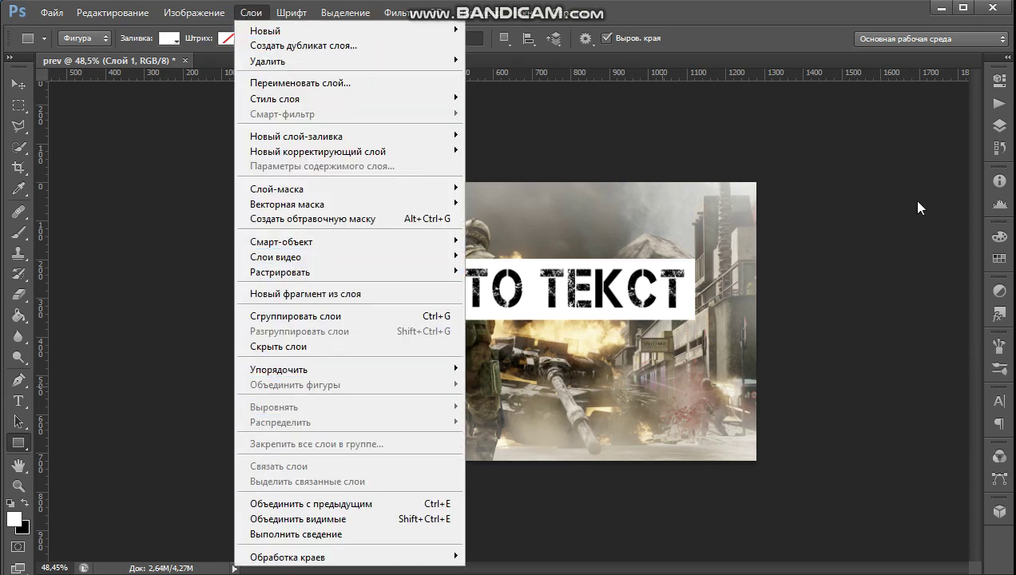
pyautogui.click(1004, 130)
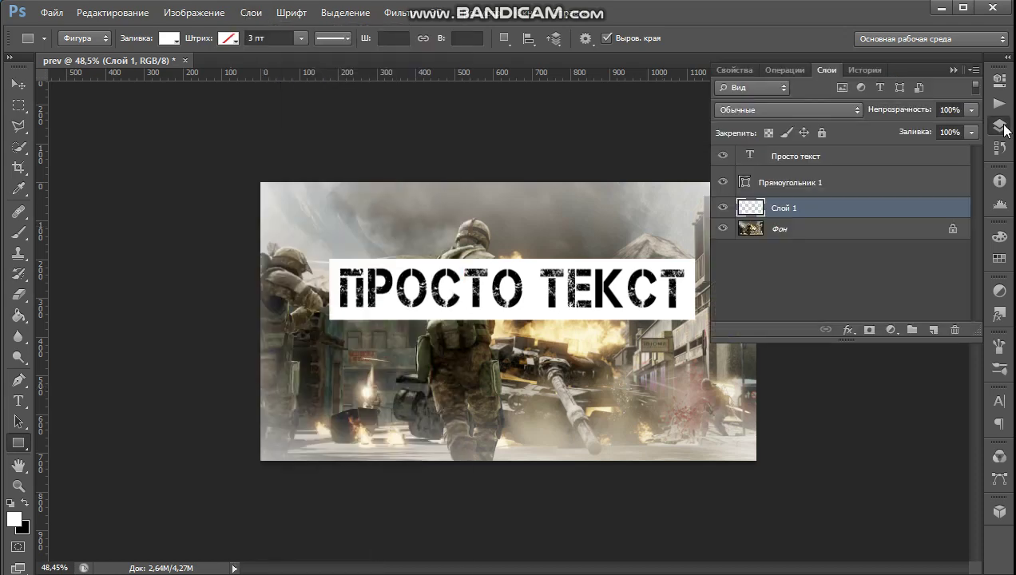
pyautogui.click(820, 184)
pyautogui.click(835, 159)
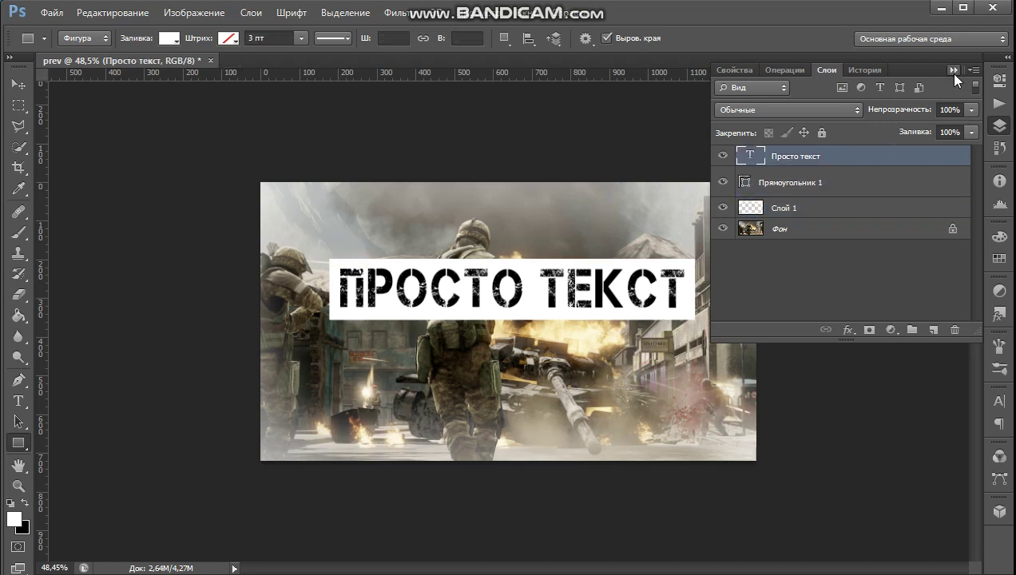
pyautogui.click(953, 70)
pyautogui.click(251, 13)
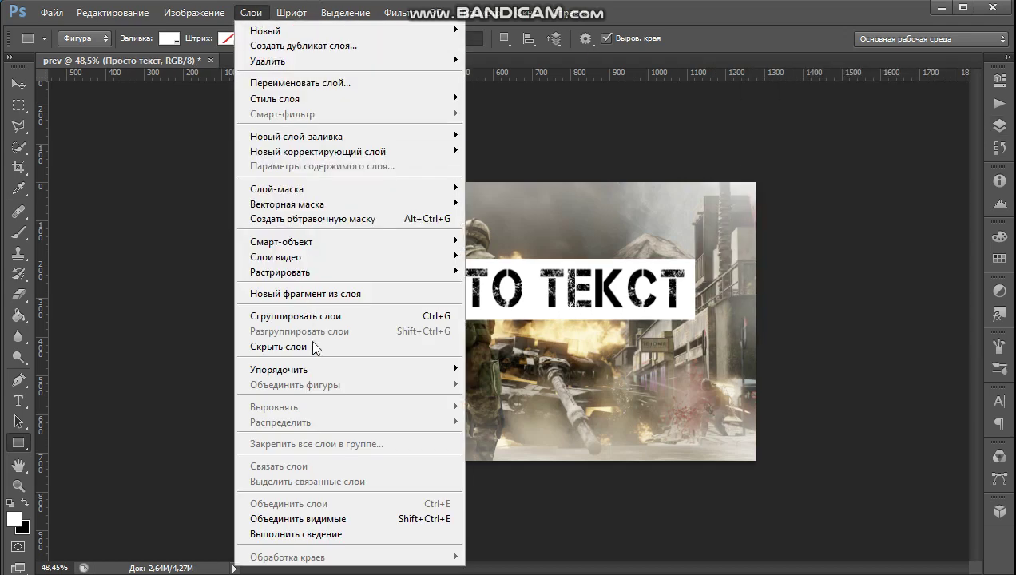
# Merge visible layers (Объединить видимые) and confirm only the Фон layer remains.
pyautogui.click(320, 521)
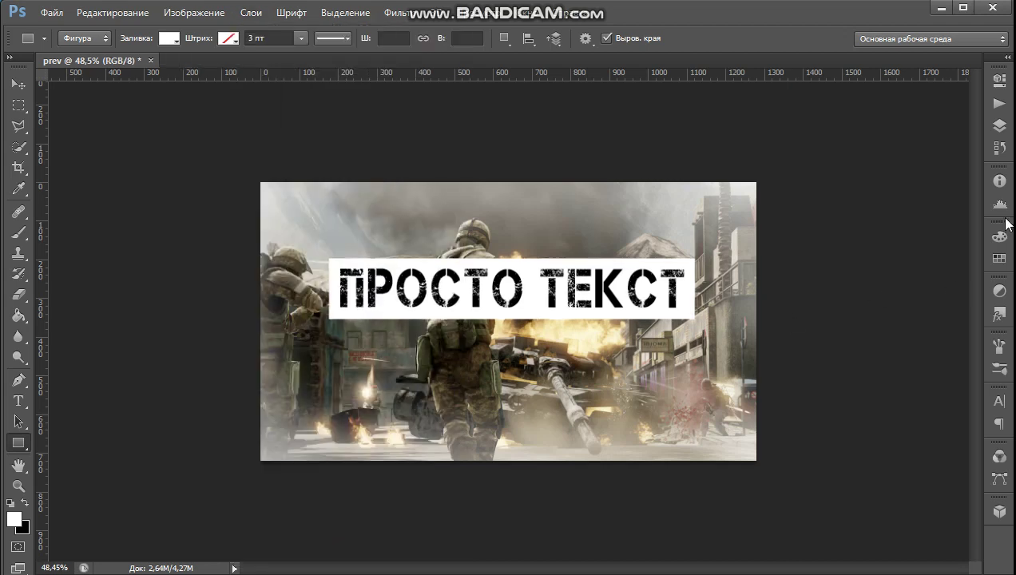
pyautogui.click(996, 125)
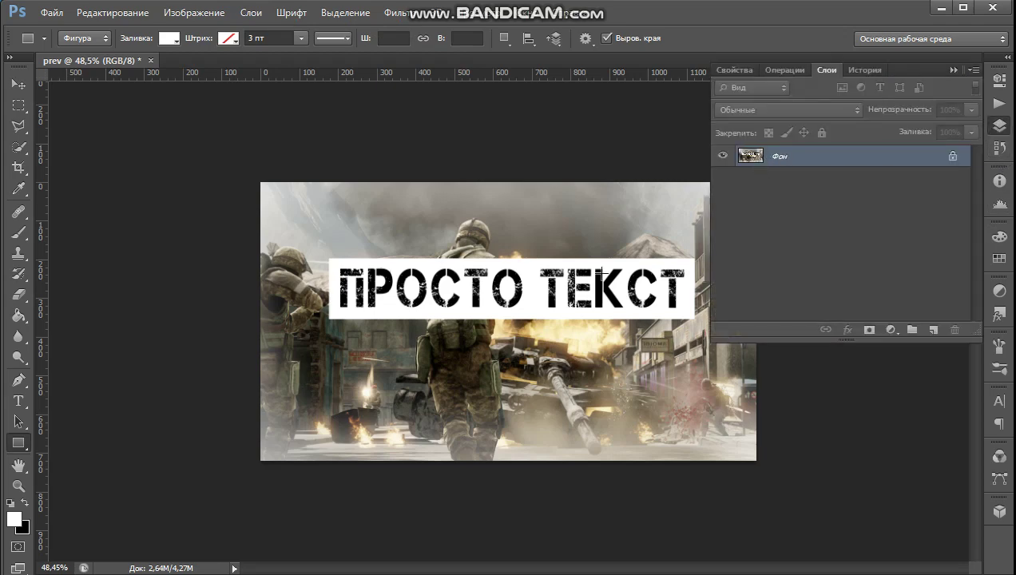
pyautogui.click(953, 70)
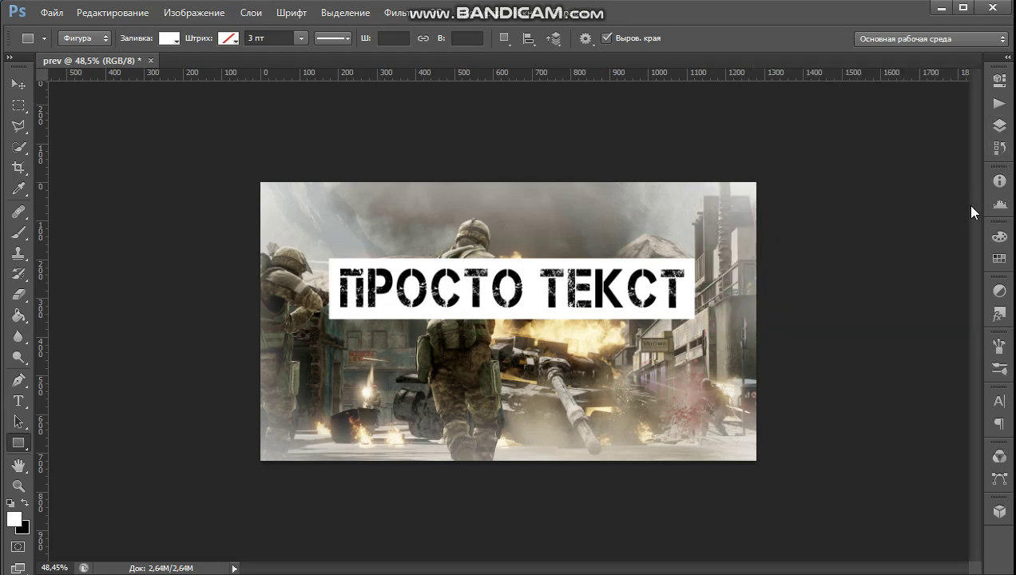
# Add a Curves adjustment layer and nudge the green channel curve slightly up.
pyautogui.click(999, 291)
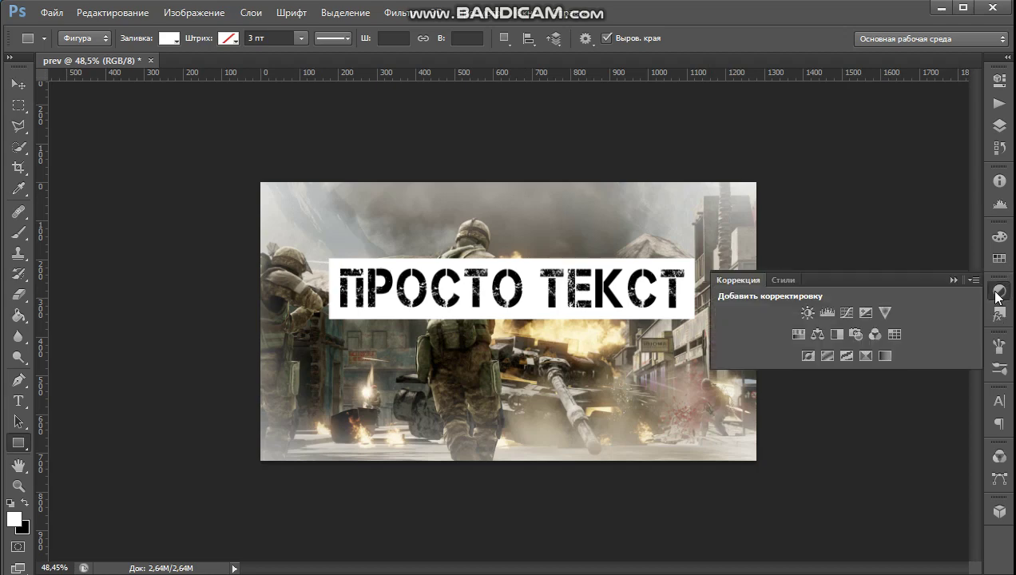
pyautogui.click(841, 314)
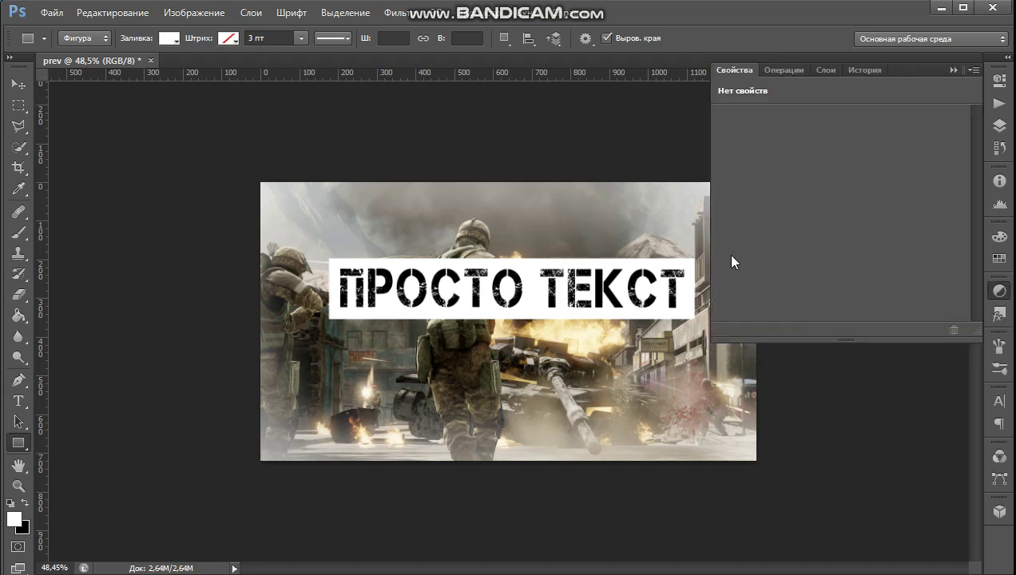
pyautogui.click(804, 139)
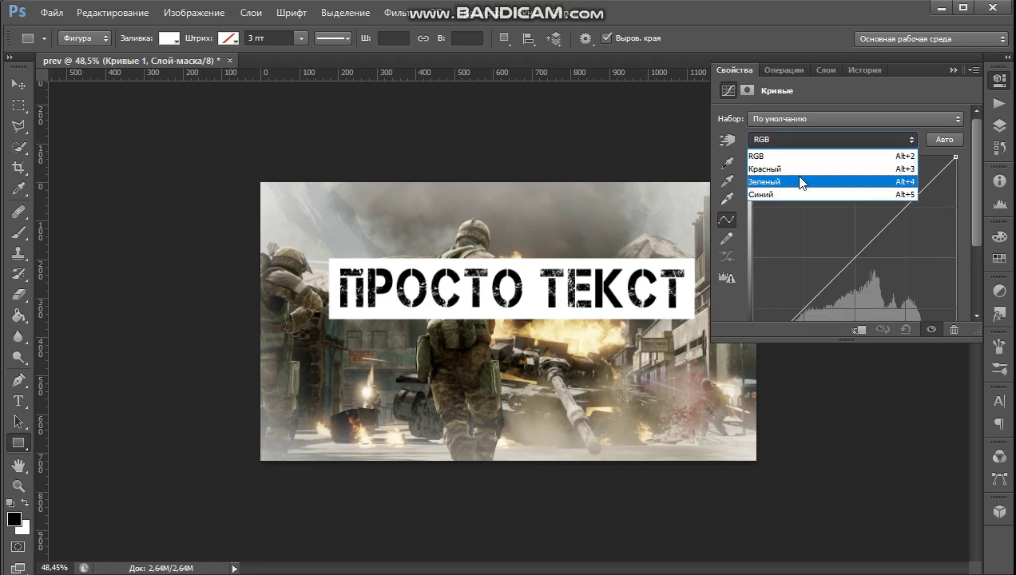
pyautogui.click(801, 182)
pyautogui.moveTo(885, 227); pyautogui.dragTo(889, 228)
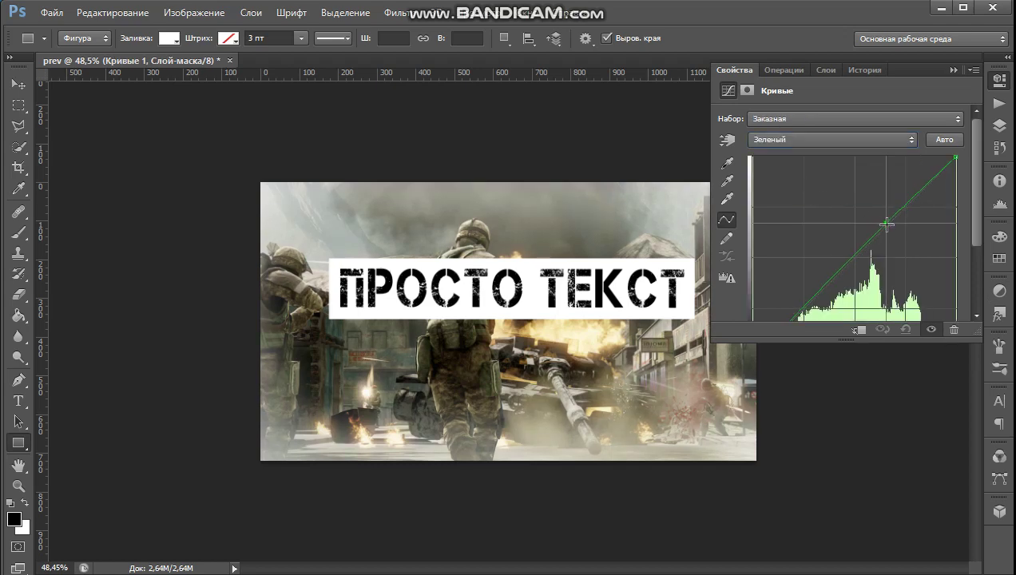
# Raise the blue channel curve and pull the red channel curve down.
pyautogui.click(906, 140)
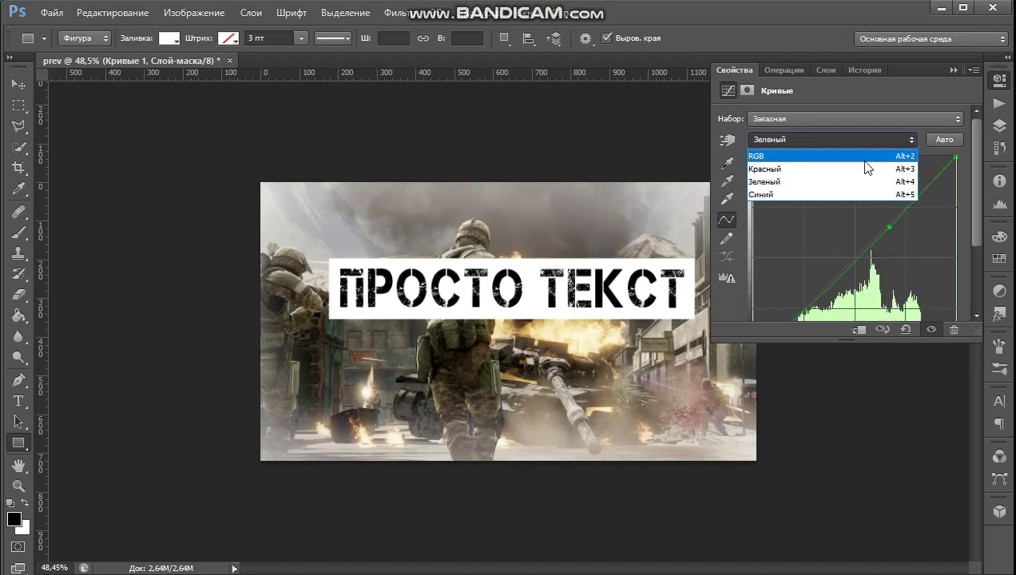
pyautogui.click(837, 194)
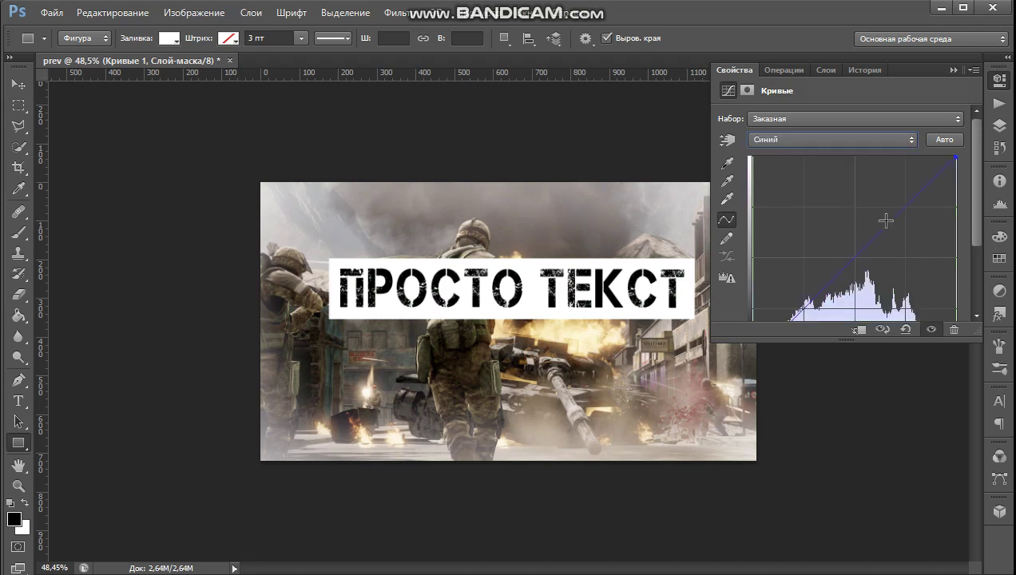
pyautogui.moveTo(890, 219); pyautogui.dragTo(889, 210)
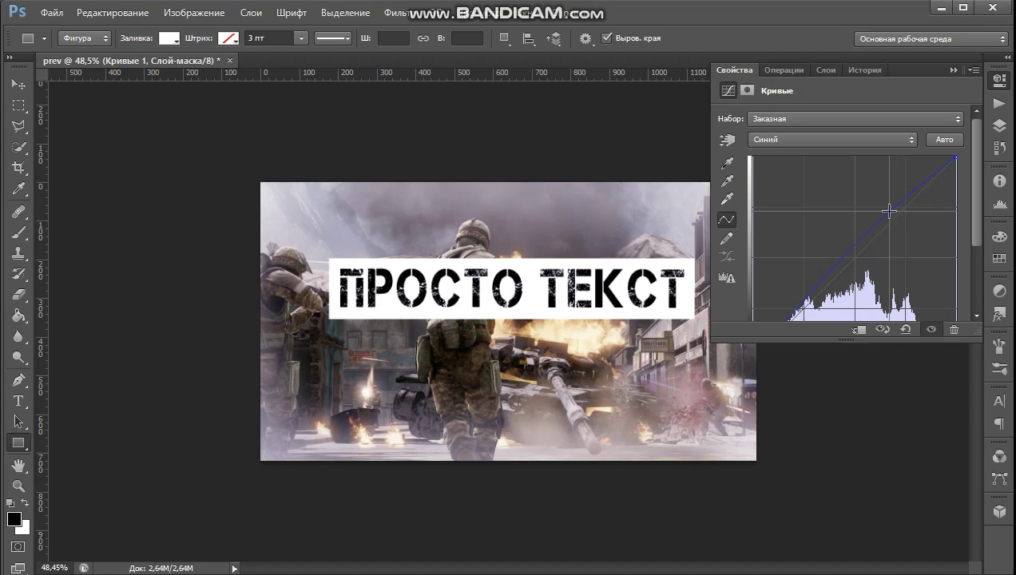
pyautogui.click(897, 138)
pyautogui.click(863, 167)
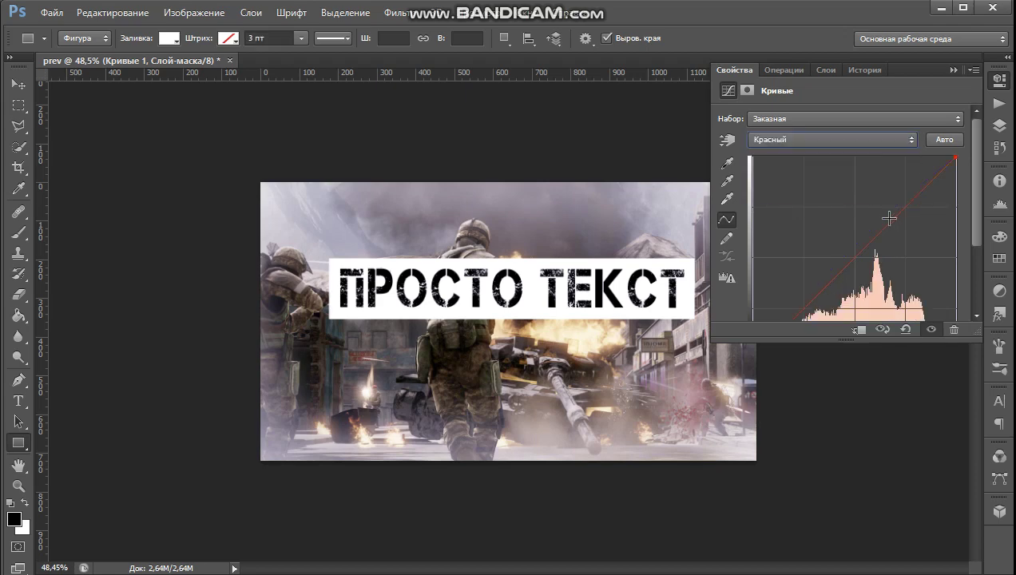
pyautogui.moveTo(896, 217); pyautogui.dragTo(904, 216)
# Toggle the Кривые 1 layer's visibility off and on to compare the colour correction.
pyautogui.click(952, 71)
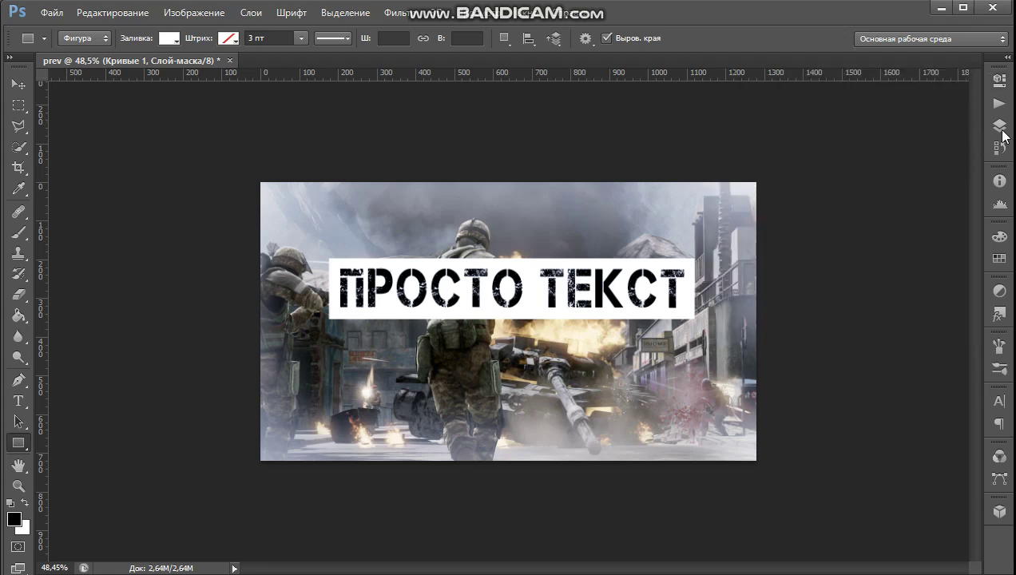
pyautogui.click(998, 126)
pyautogui.click(723, 156)
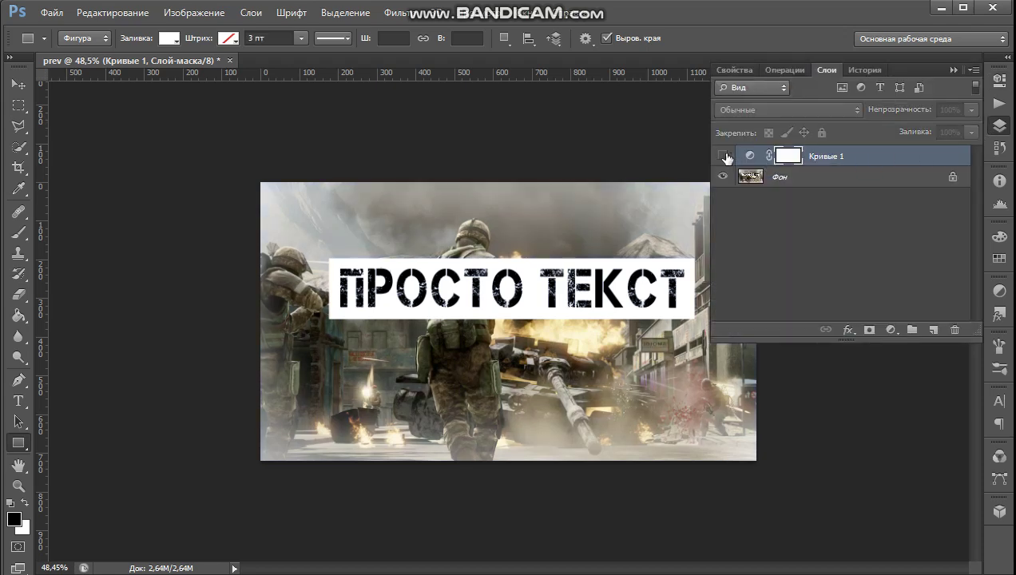
pyautogui.click(723, 156)
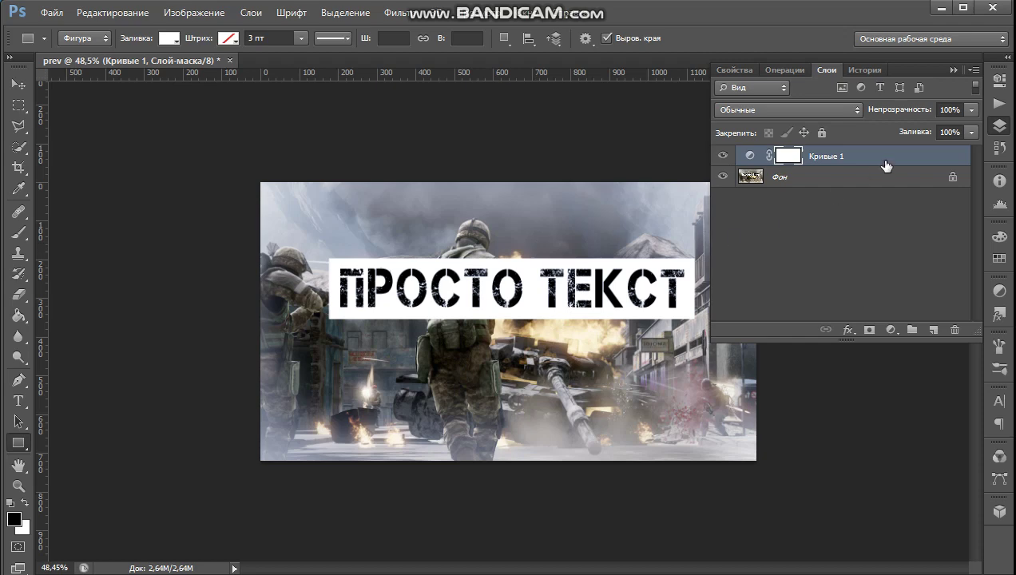
pyautogui.click(952, 70)
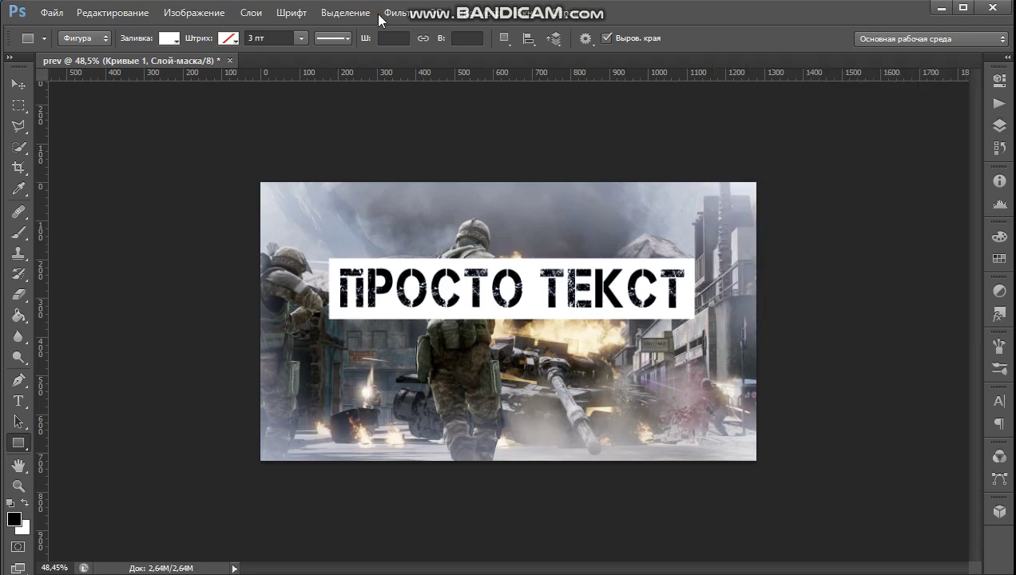
# Flatten the image into a single layer from the layer menu.
pyautogui.click(251, 13)
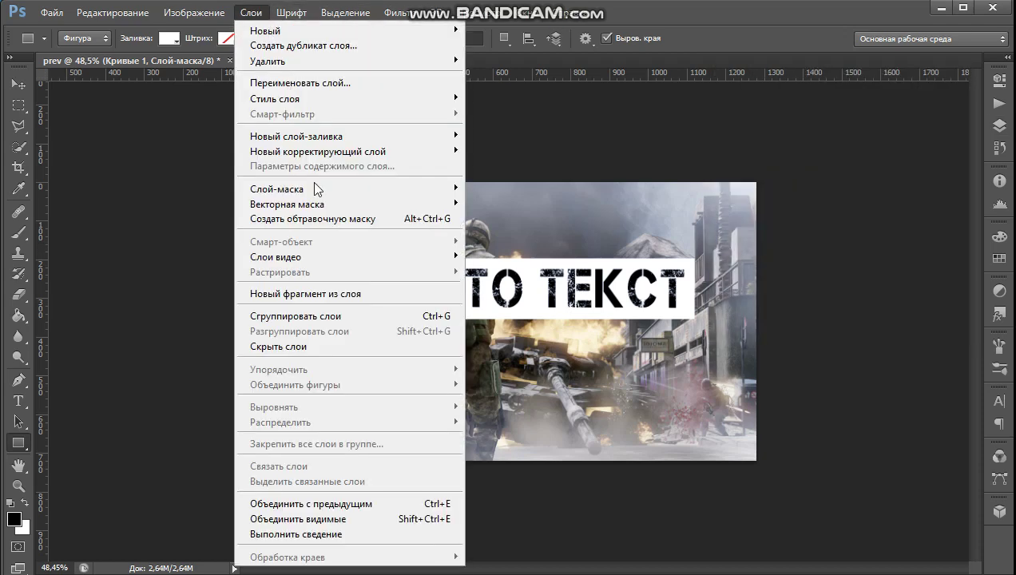
pyautogui.click(313, 535)
pyautogui.scroll(-2, 442, 217)
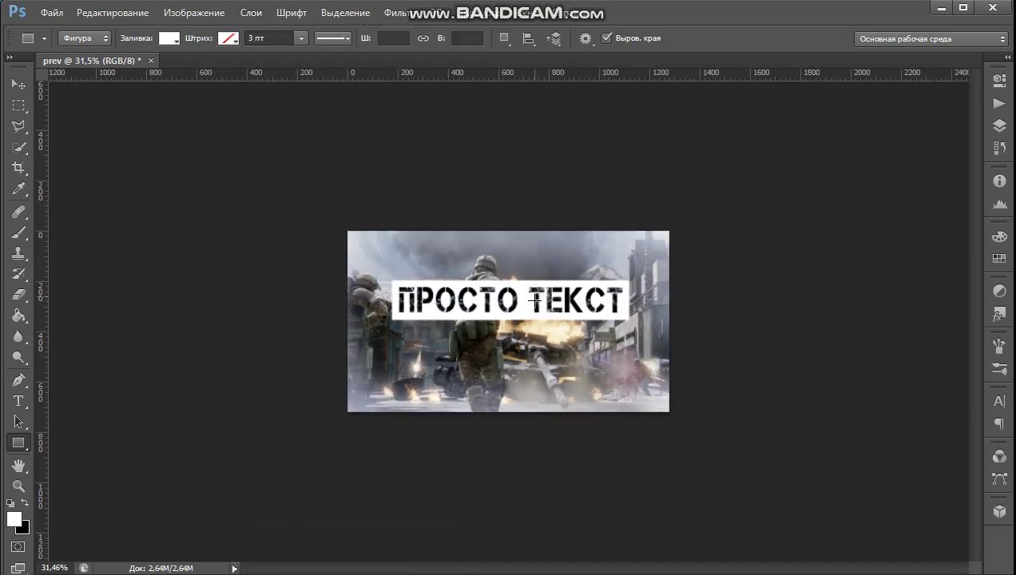
pyautogui.scroll(1, 534, 300)
pyautogui.scroll(2, 504, 295)
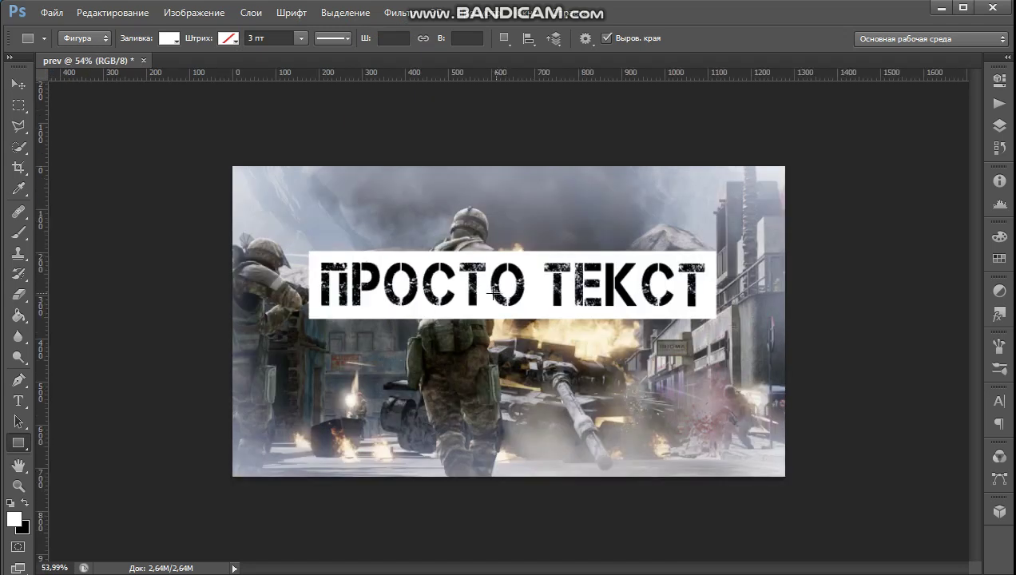
# Save the image as JPEG file prev.jpg with quality 12.
pyautogui.click(51, 12)
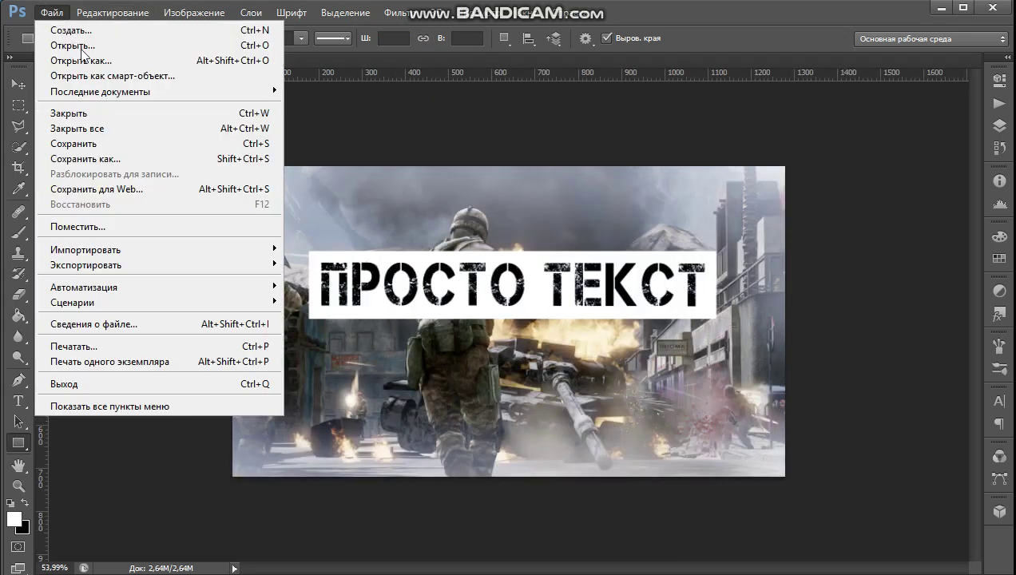
pyautogui.click(124, 161)
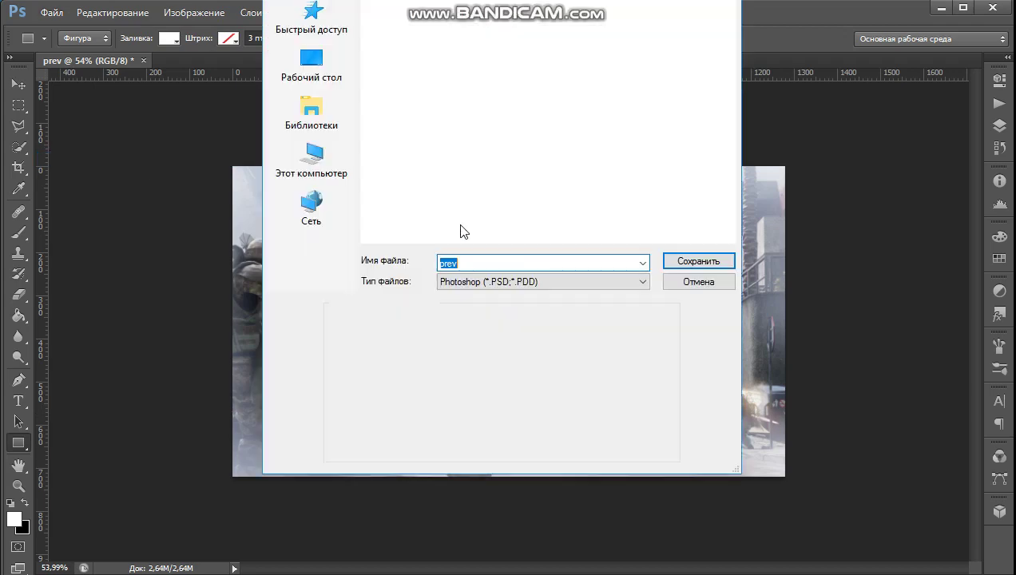
pyautogui.click(621, 284)
pyautogui.click(528, 390)
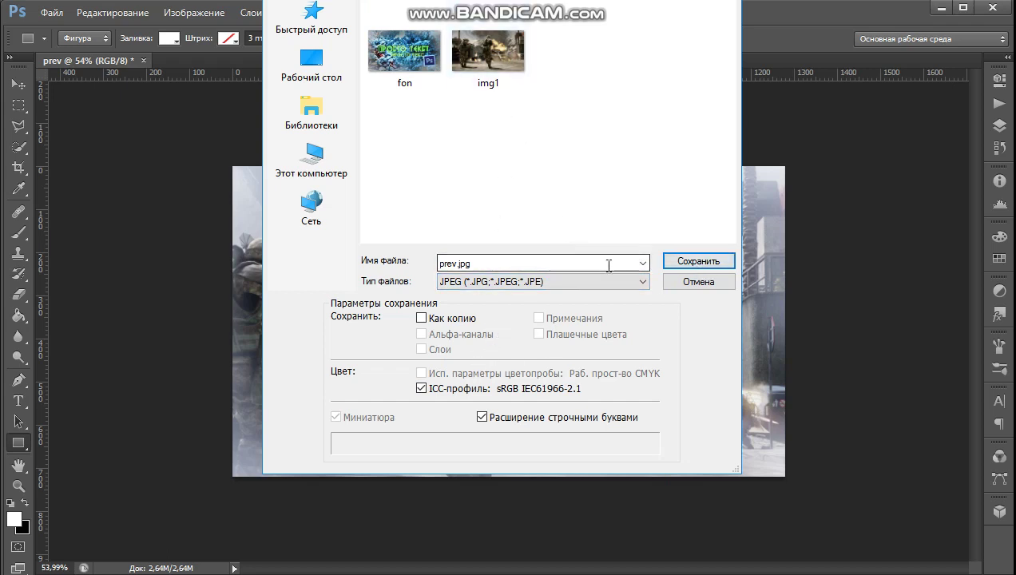
pyautogui.click(693, 264)
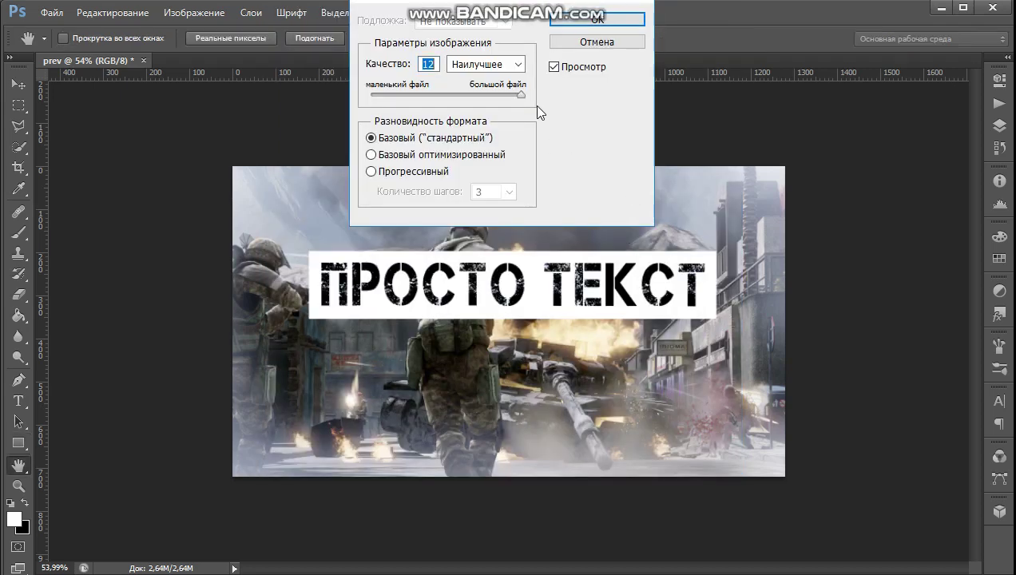
pyautogui.click(592, 20)
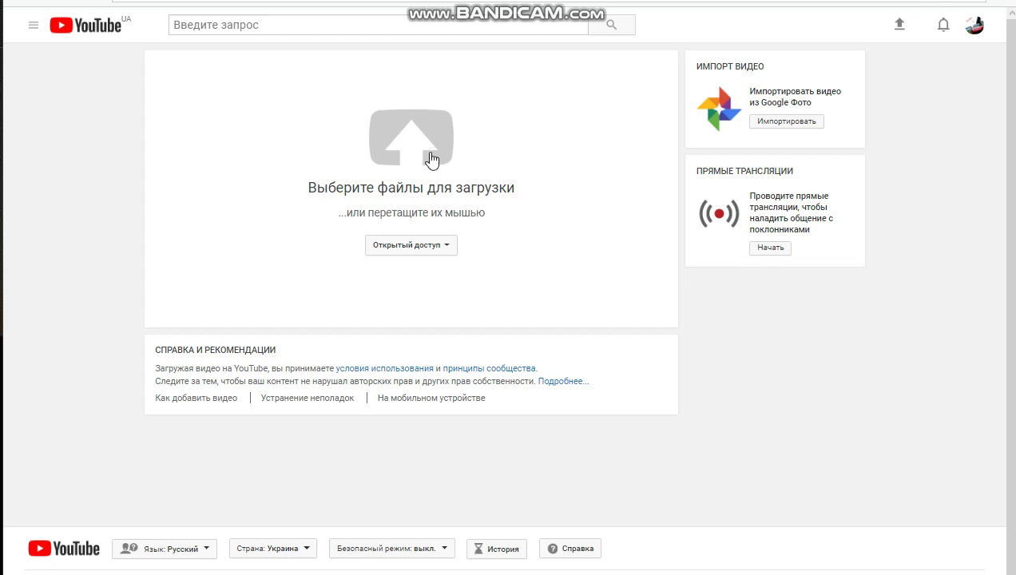
pyautogui.click(426, 157)
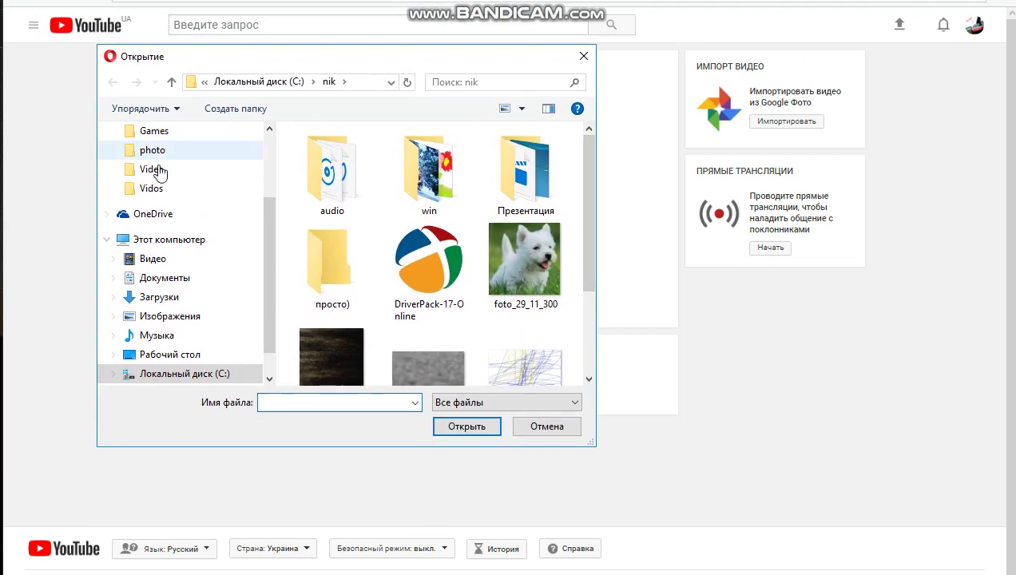
pyautogui.click(153, 169)
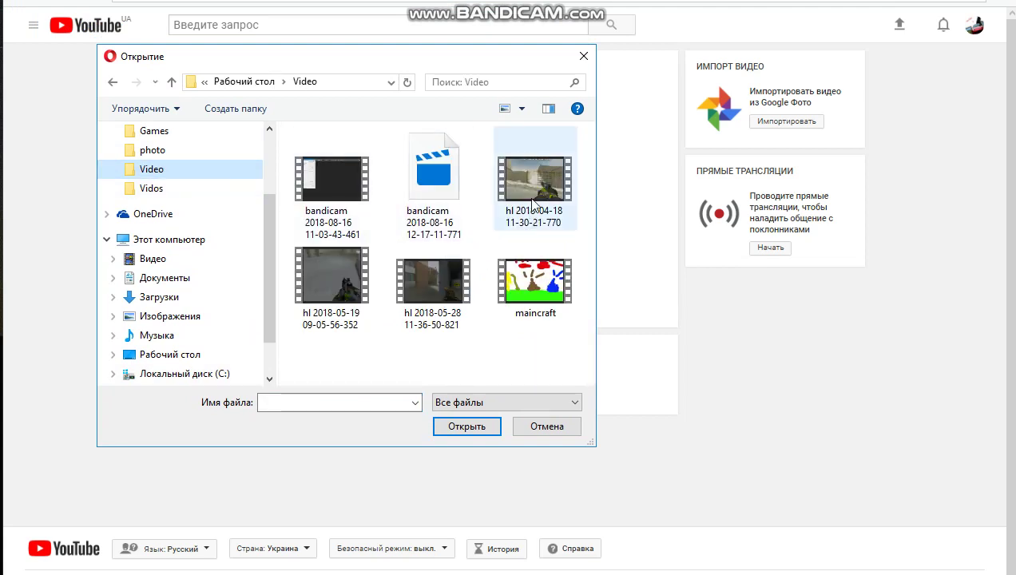
pyautogui.click(500, 222)
pyautogui.click(425, 302)
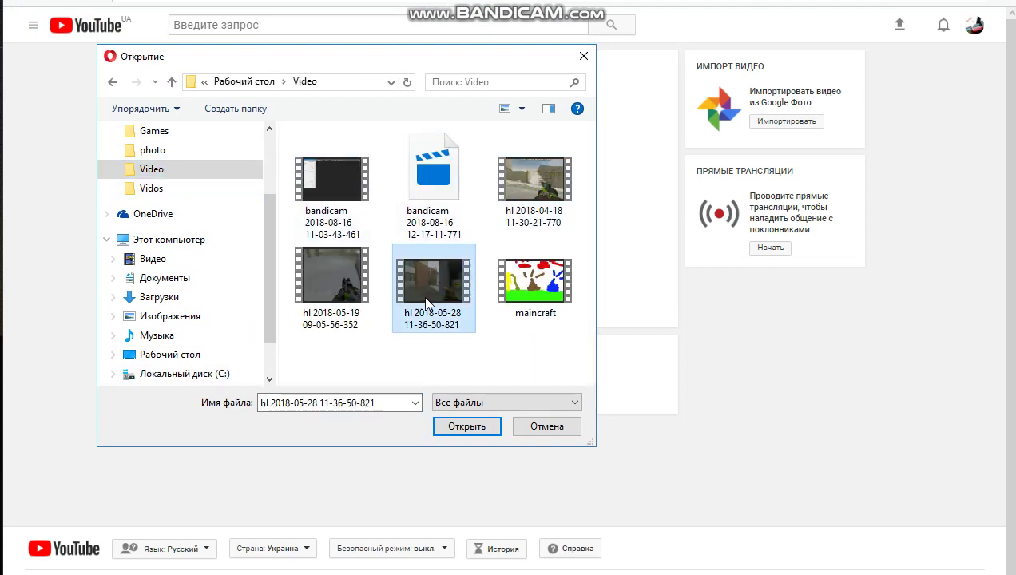
pyautogui.click(465, 431)
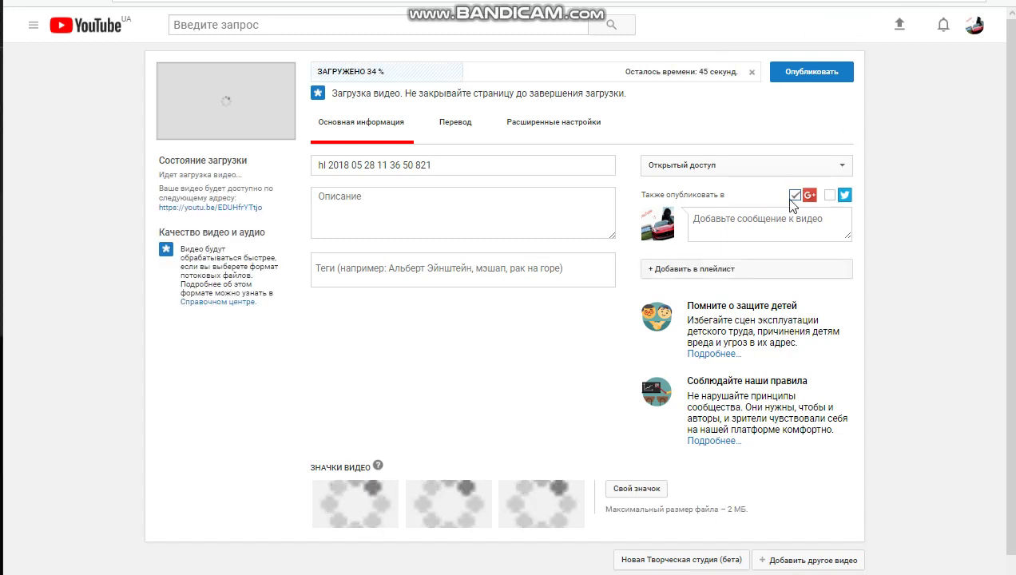
# Pick the image 'test' from the photo folder via Свой значок as the thumbnail.
pyautogui.click(637, 489)
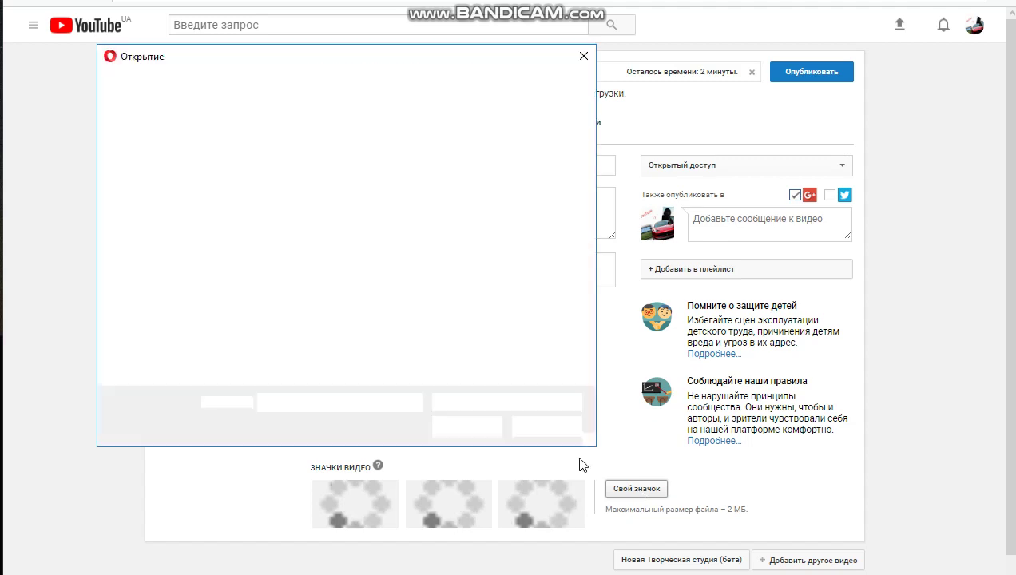
pyautogui.scroll(1, 184, 231)
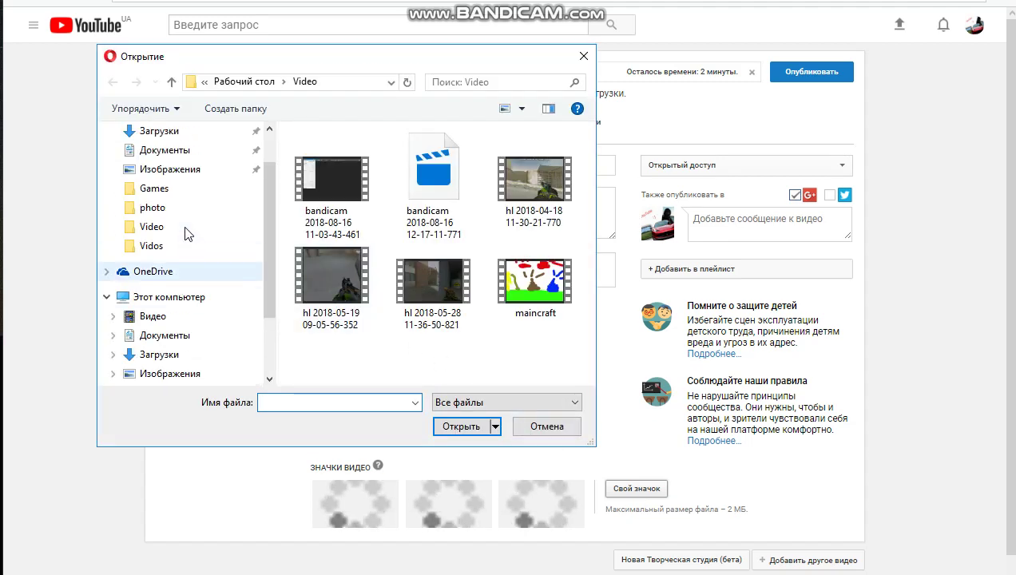
pyautogui.click(173, 209)
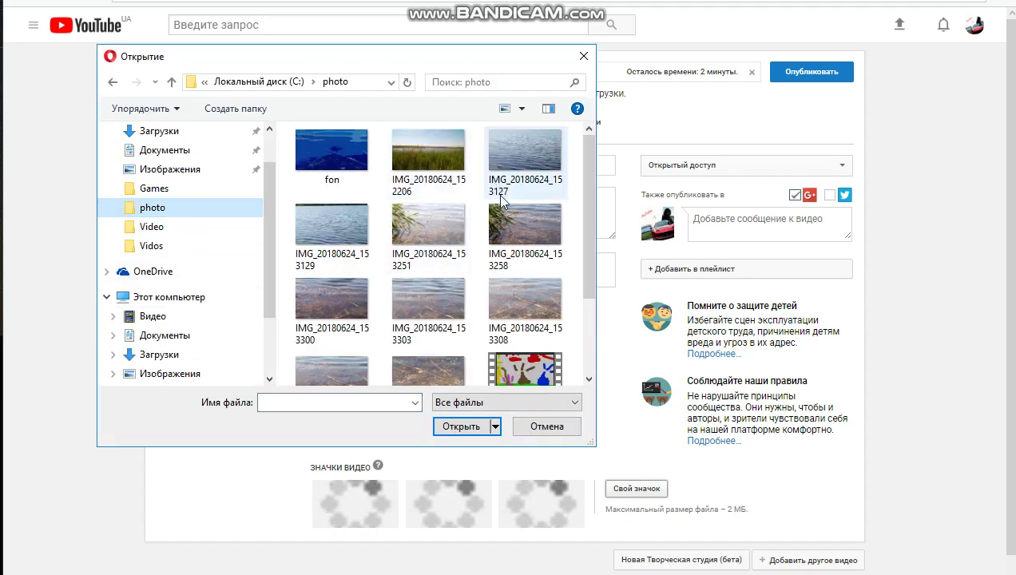
pyautogui.scroll(-3, 376, 263)
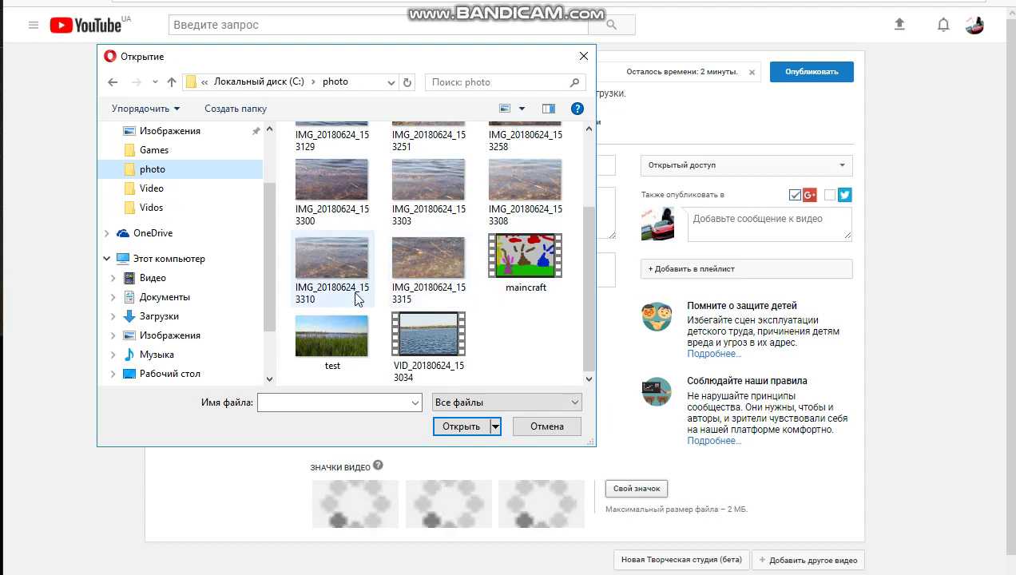
pyautogui.click(327, 336)
pyautogui.click(477, 425)
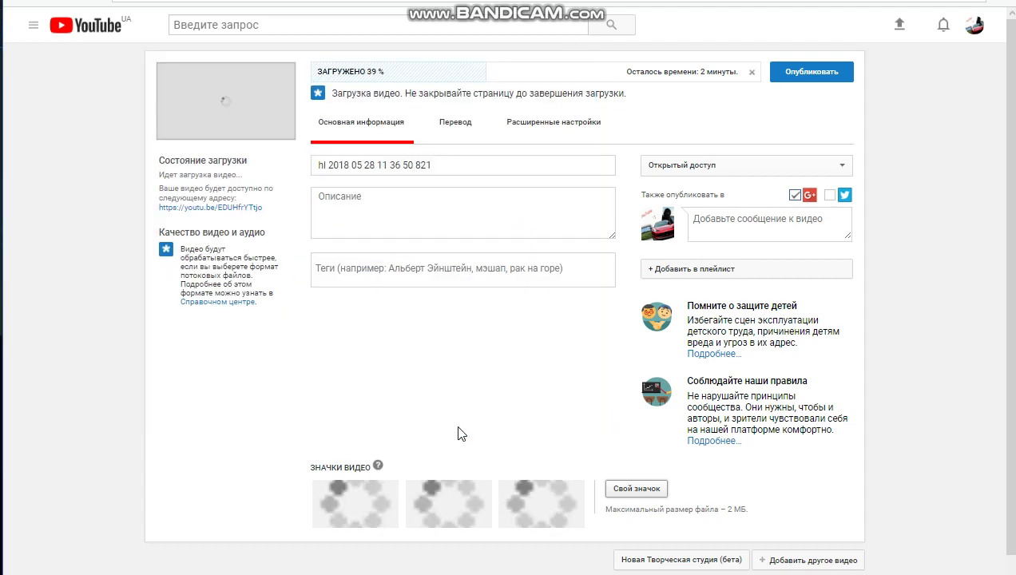